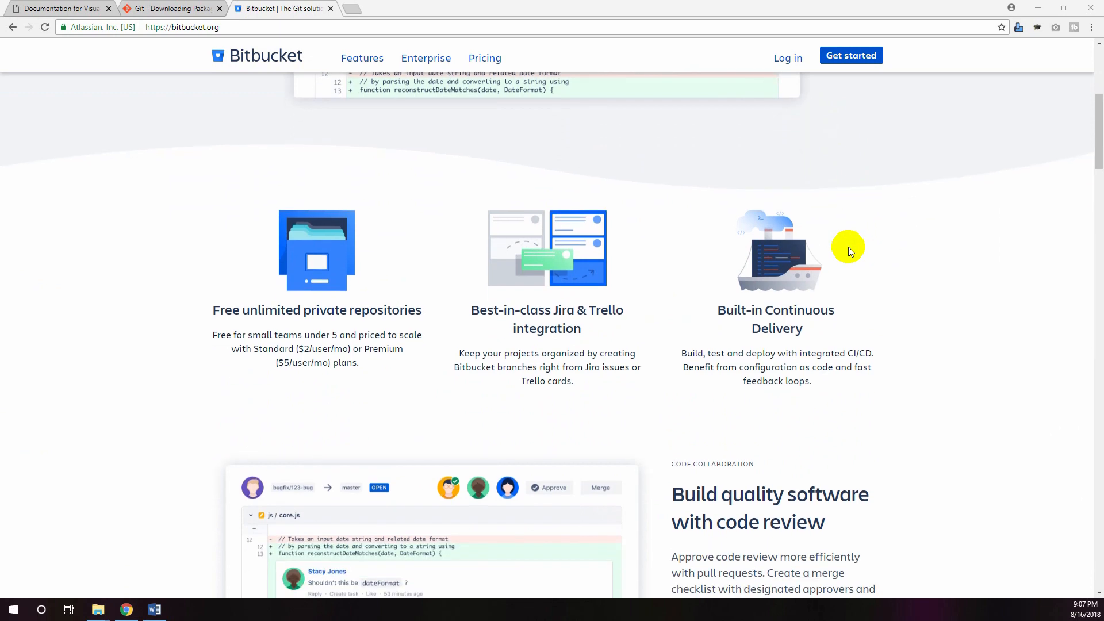
Look through the feature, Git resource and integration sections of the Bitbucket home page and open its login page
scroll(849, 251, down, 7)
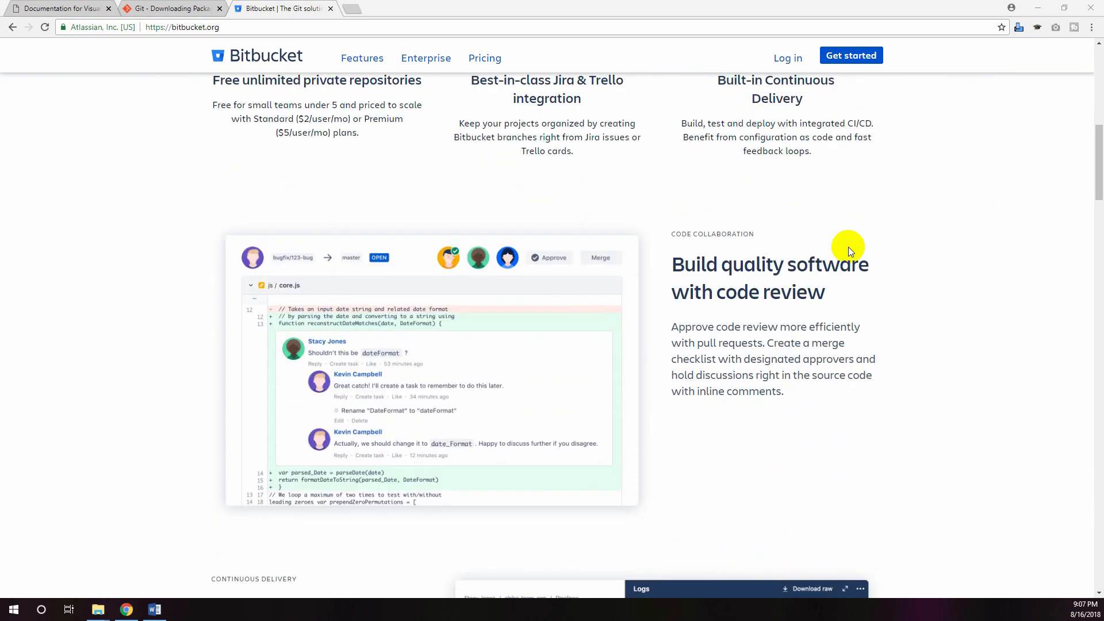
scroll(847, 247, down, 5)
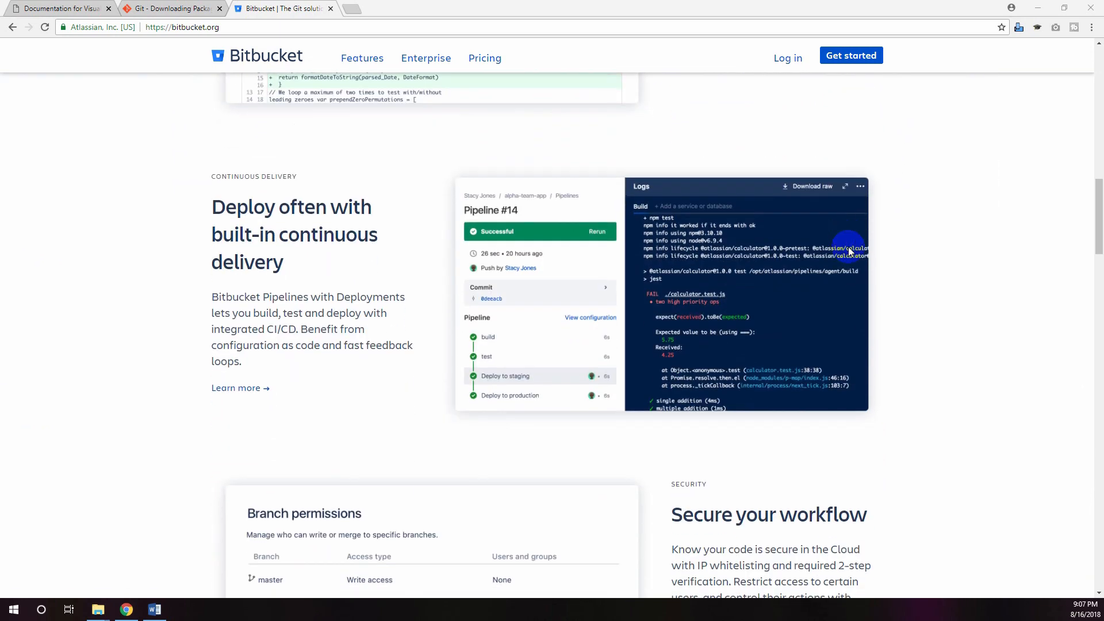
scroll(848, 247, down, 5)
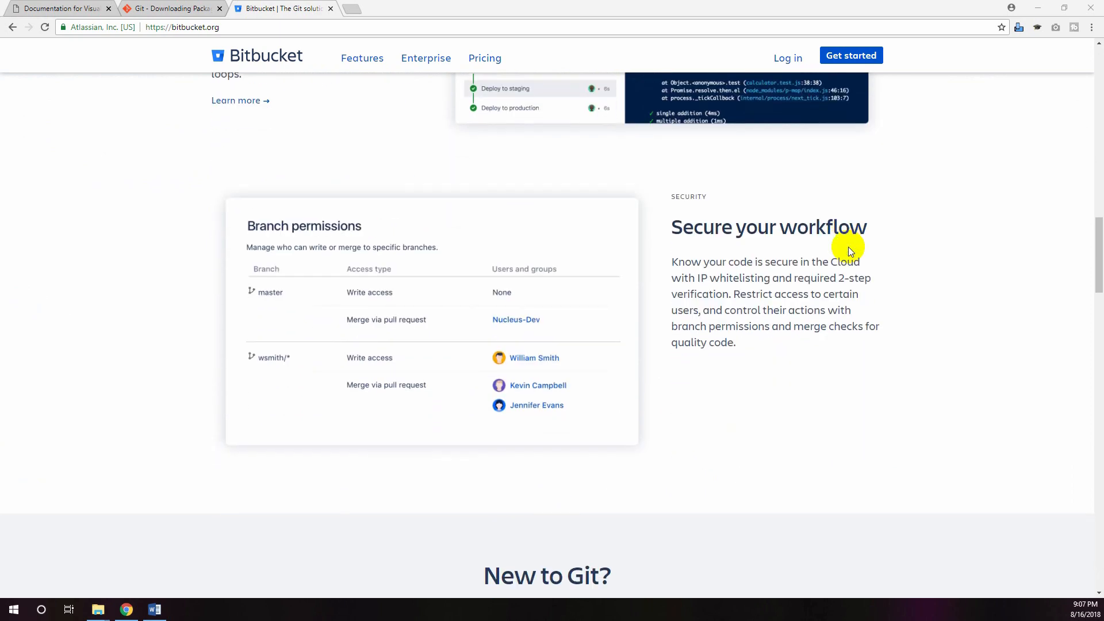
scroll(847, 246, down, 4)
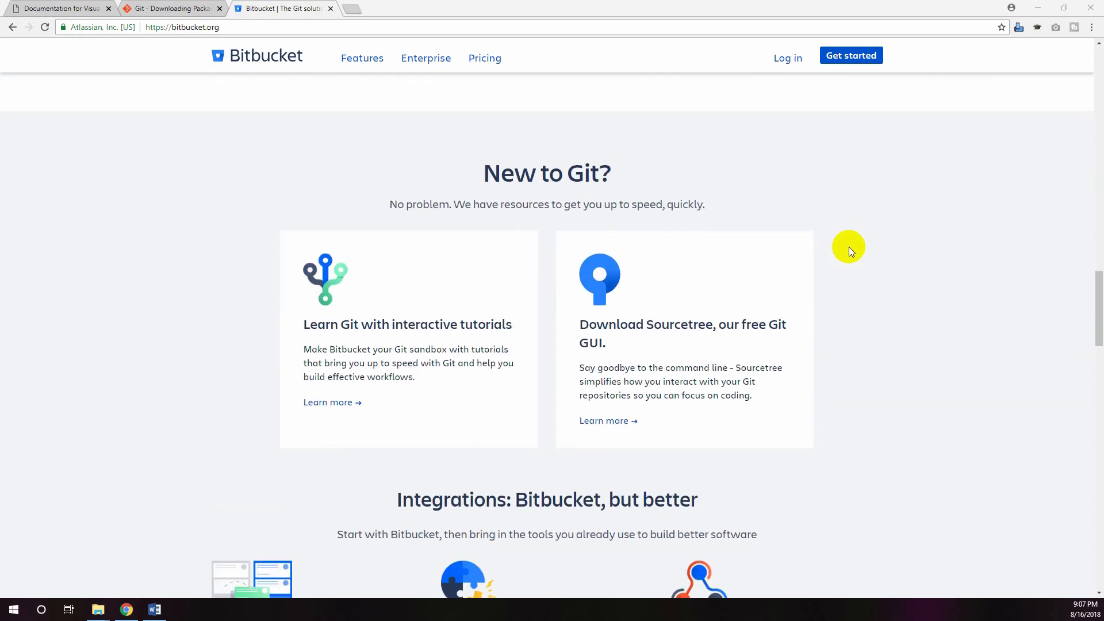
scroll(849, 247, down, 4)
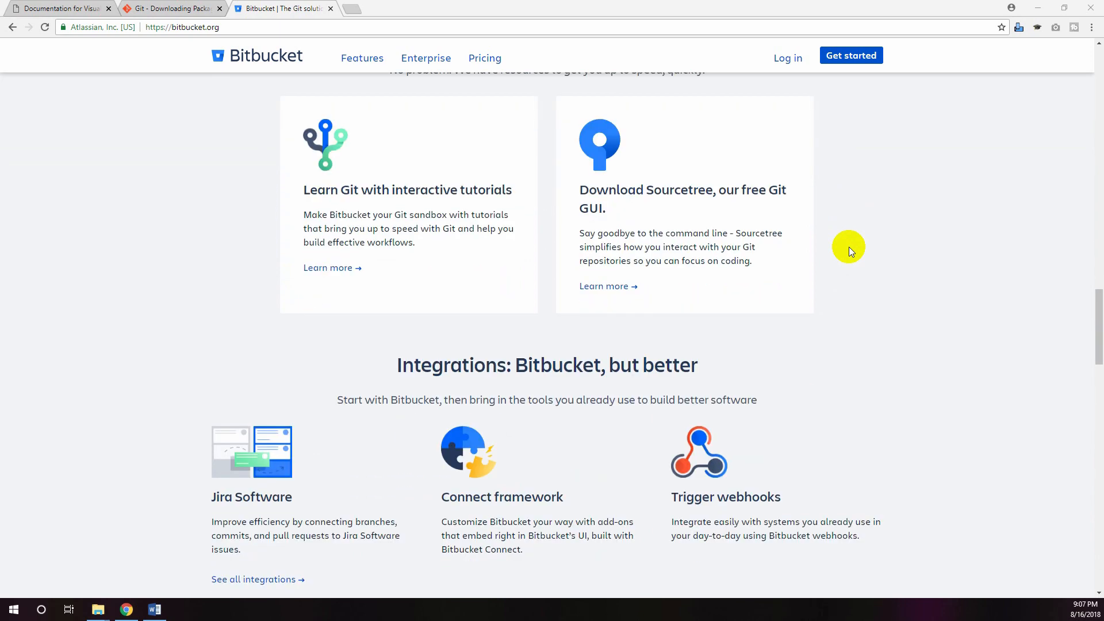
scroll(848, 247, down, 5)
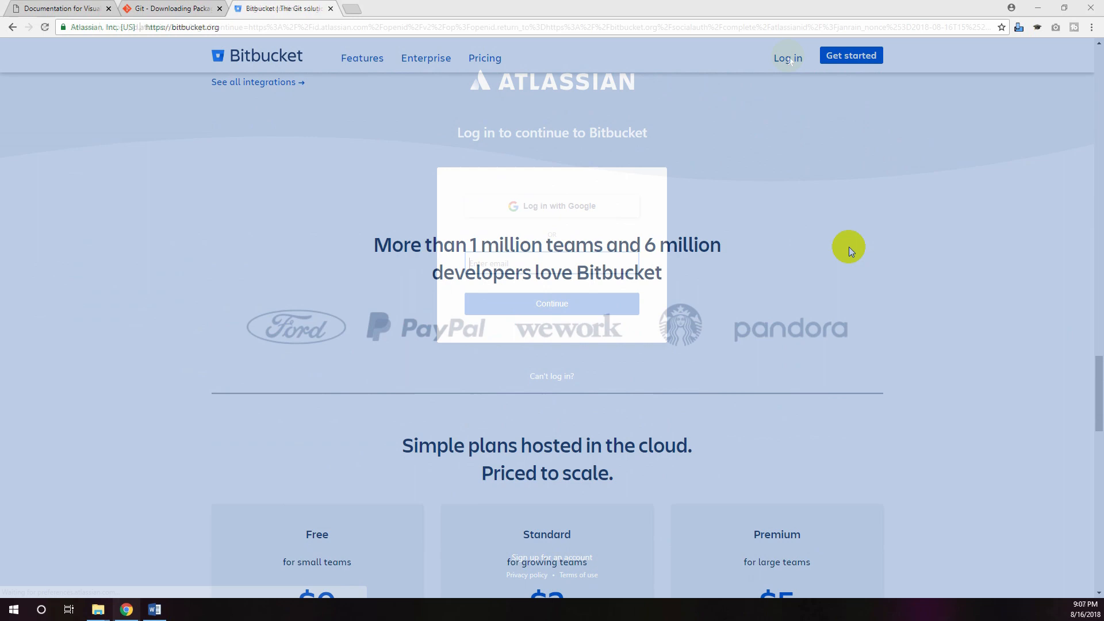
click(788, 58)
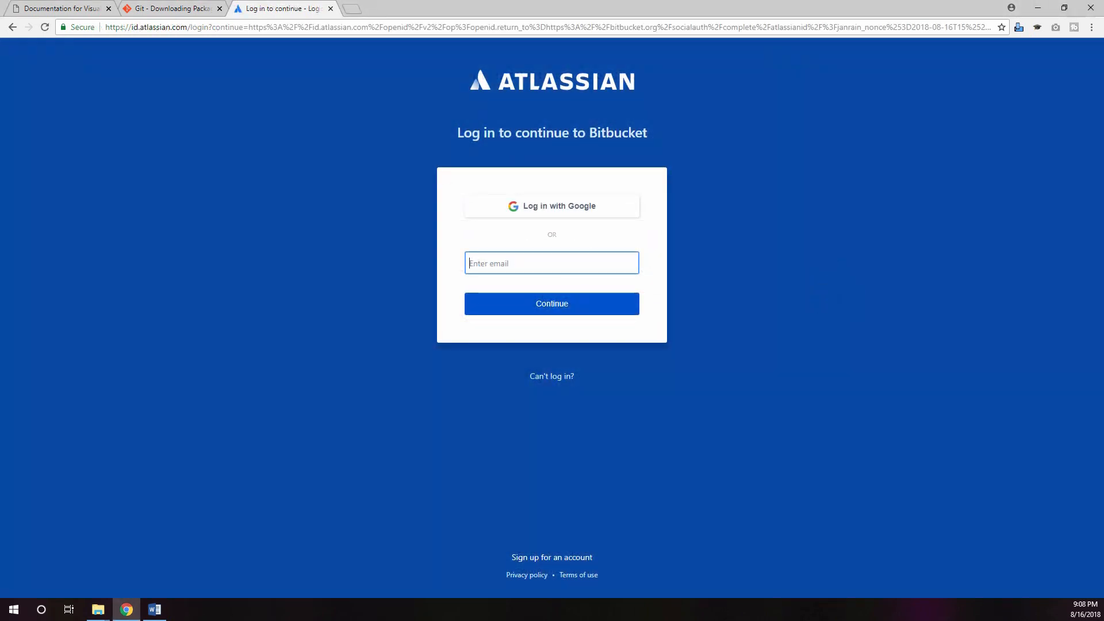
key(alt+Tab)
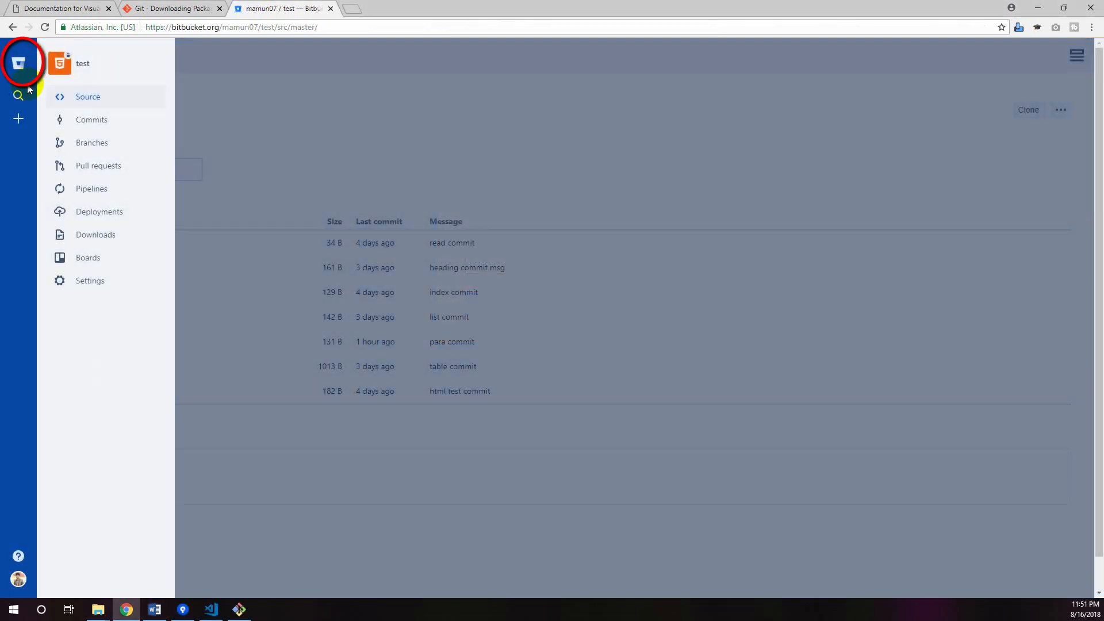
Leave the test repository for the list of all repositories and open the form for creating a new repository
click(18, 65)
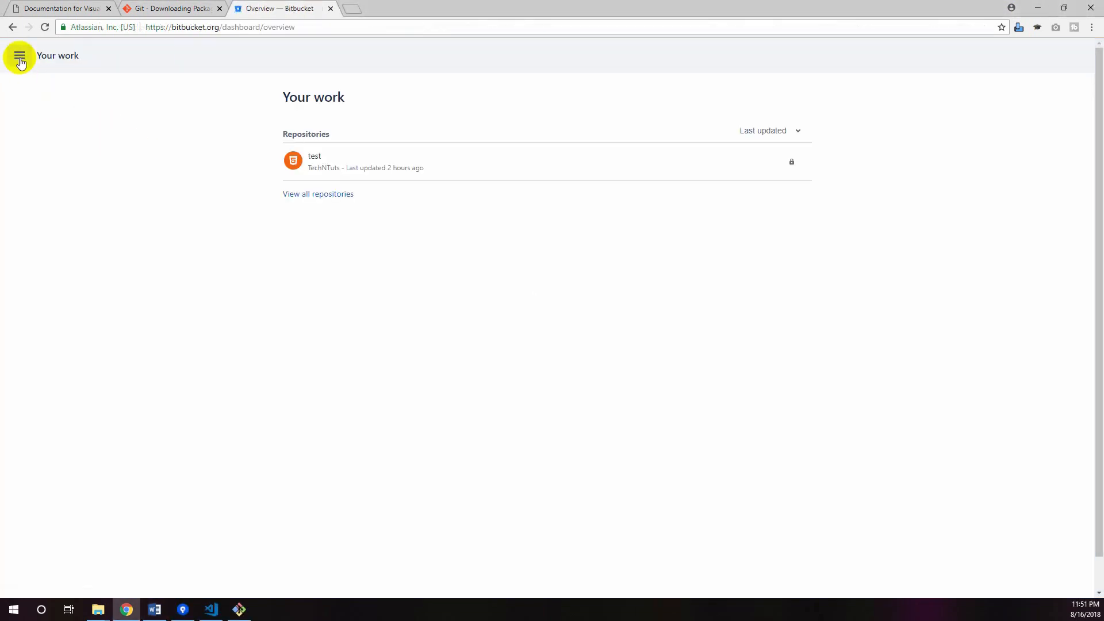
click(19, 57)
click(90, 121)
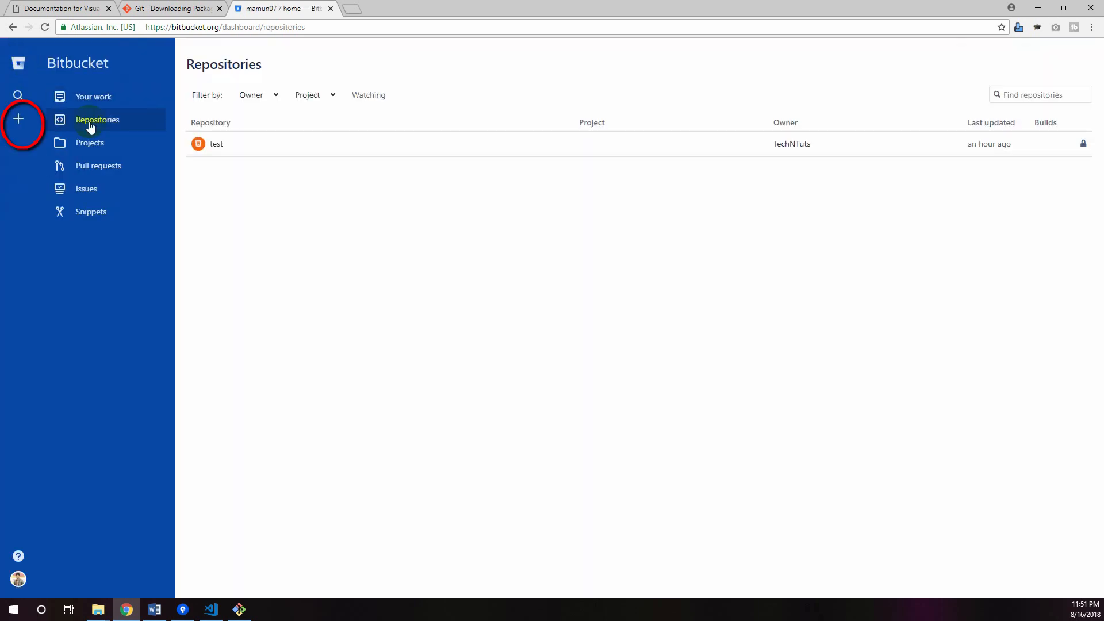
click(16, 120)
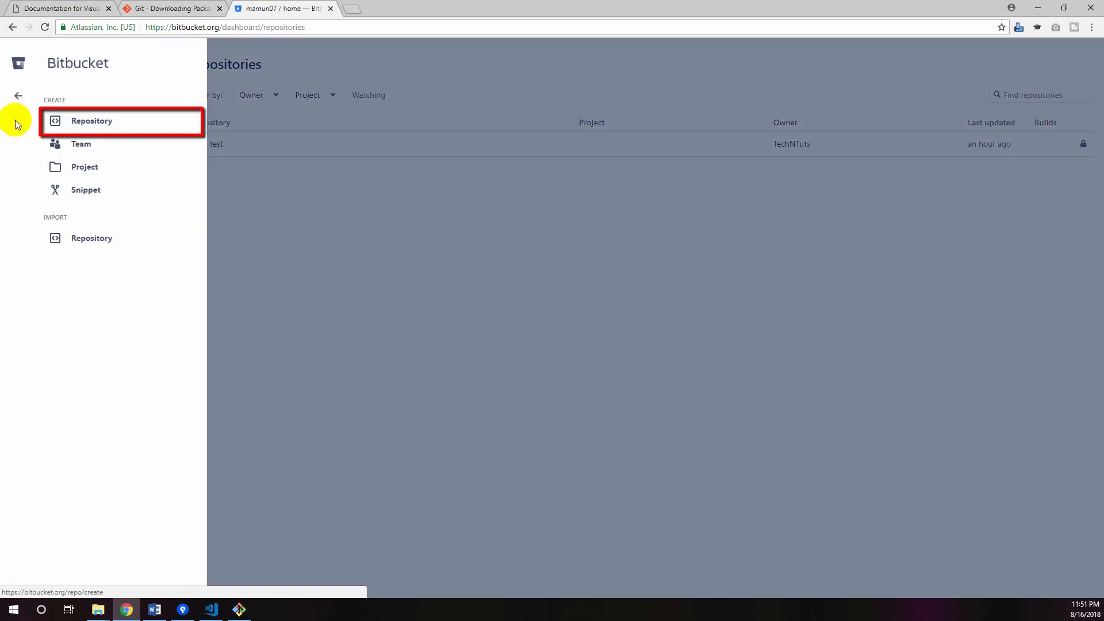
click(95, 123)
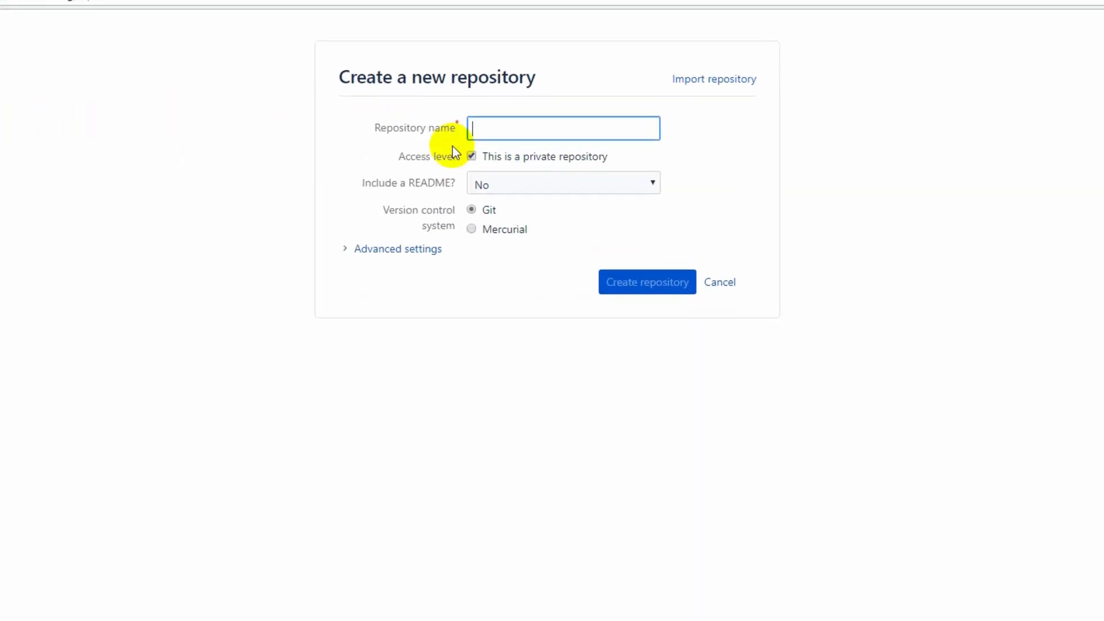
Name the new repository "project" and keep its access level private
click(492, 126)
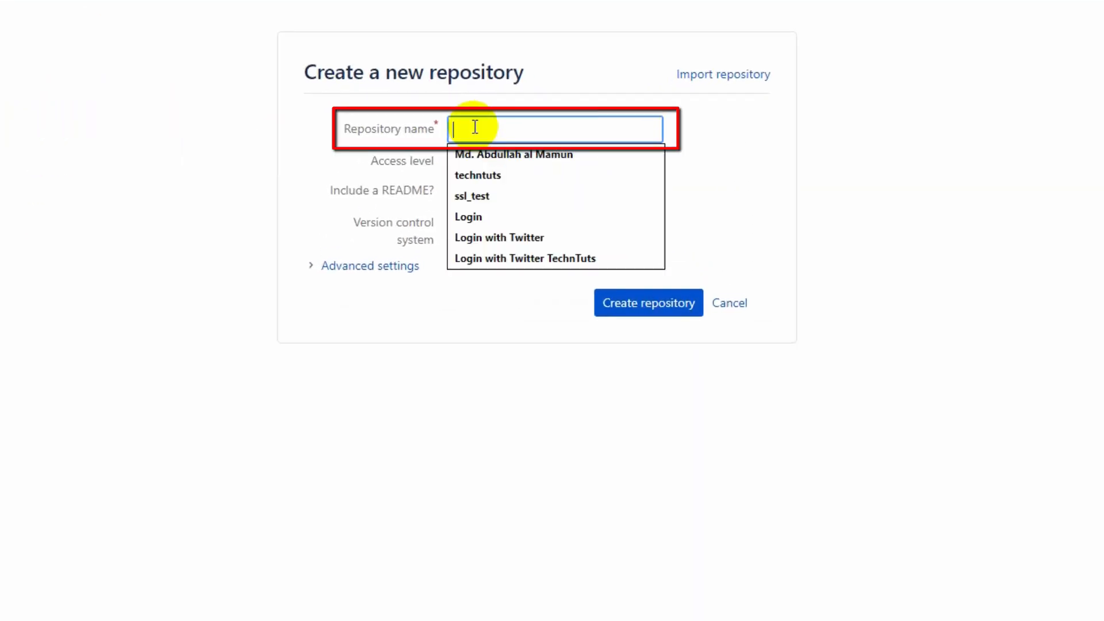
text(projec)
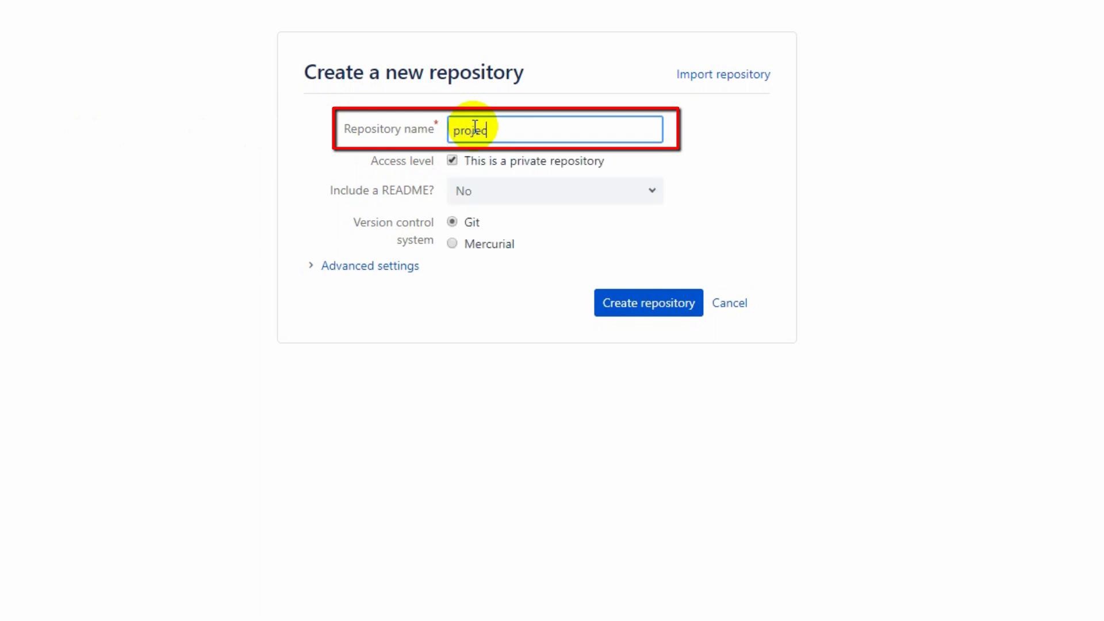
text(t)
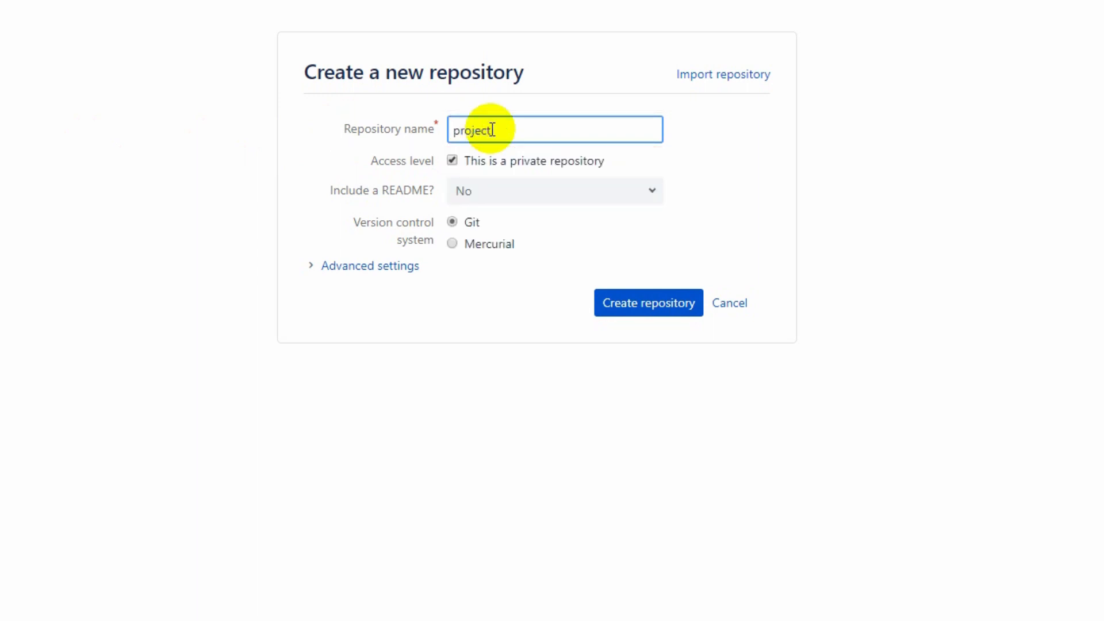
click(454, 160)
click(454, 160)
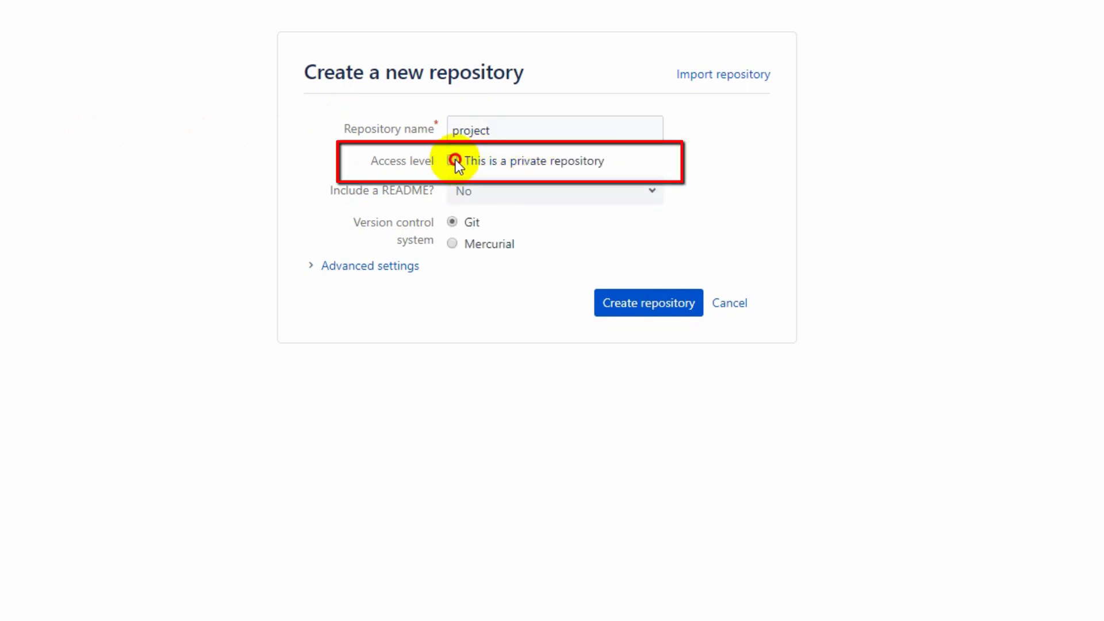
Include a README with a template and choose Git as the version control system
click(528, 191)
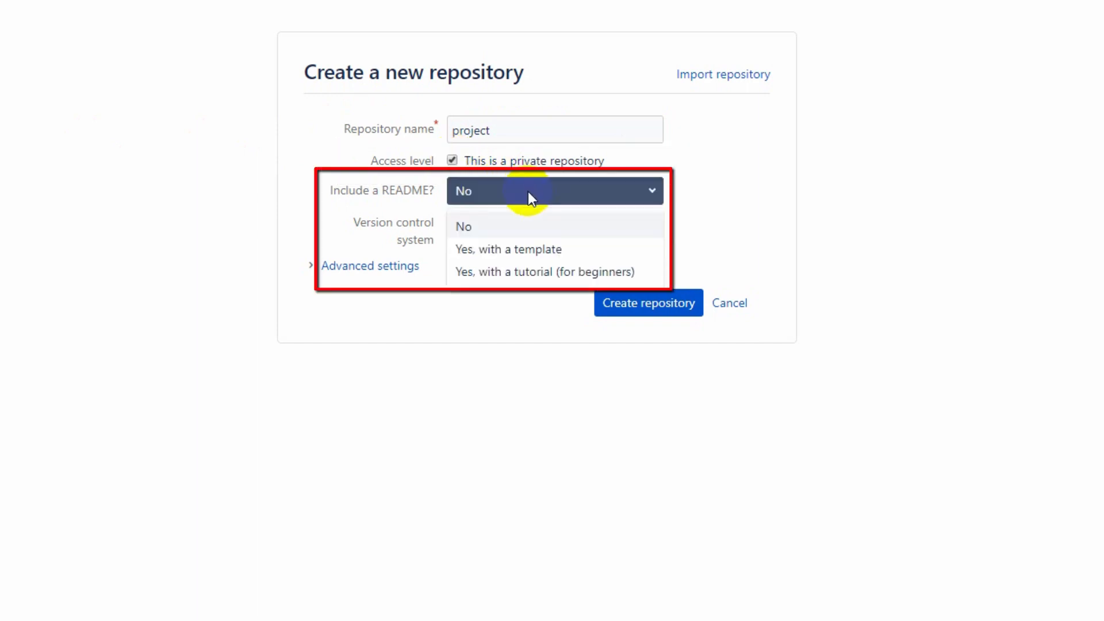
click(554, 249)
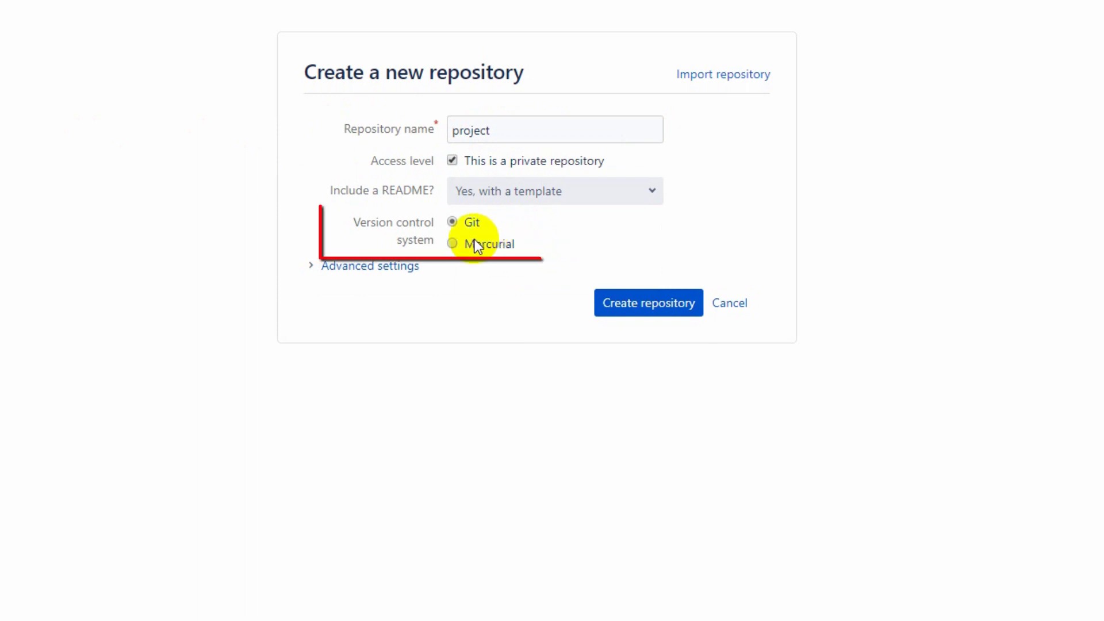
click(452, 223)
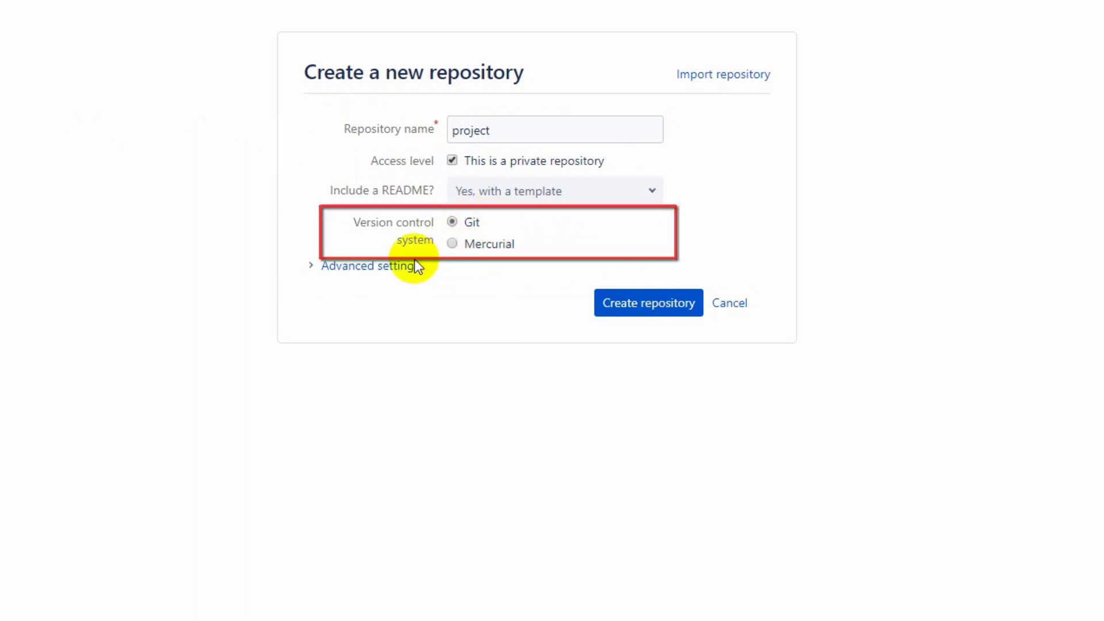
Expand the advanced settings and enter the description "This is a bitbucket project"
click(396, 271)
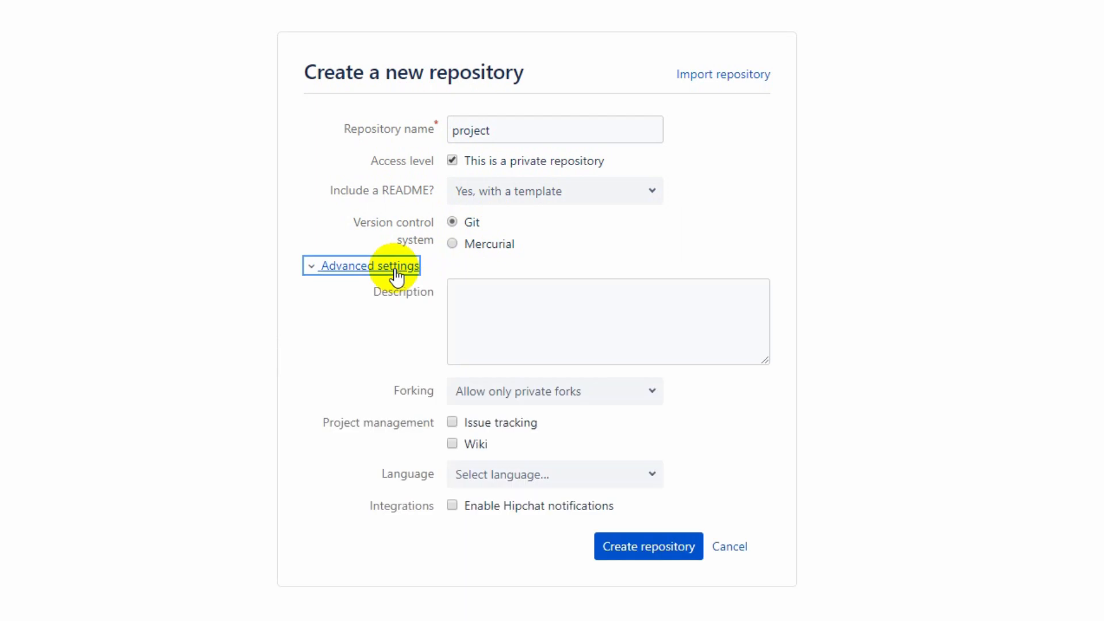
click(476, 304)
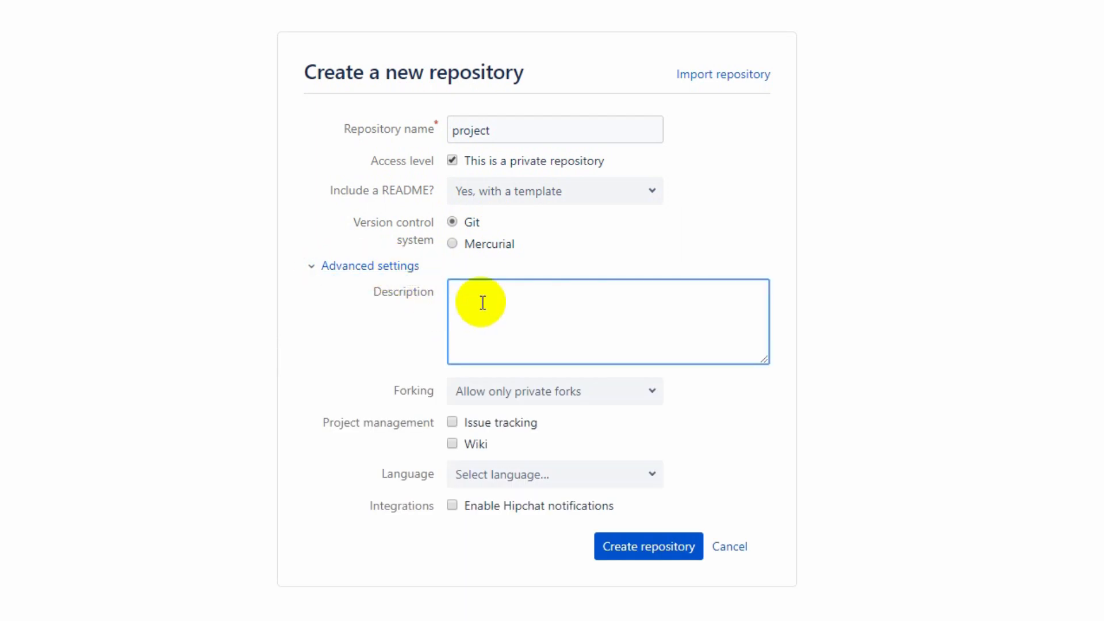
text(This is a bit)
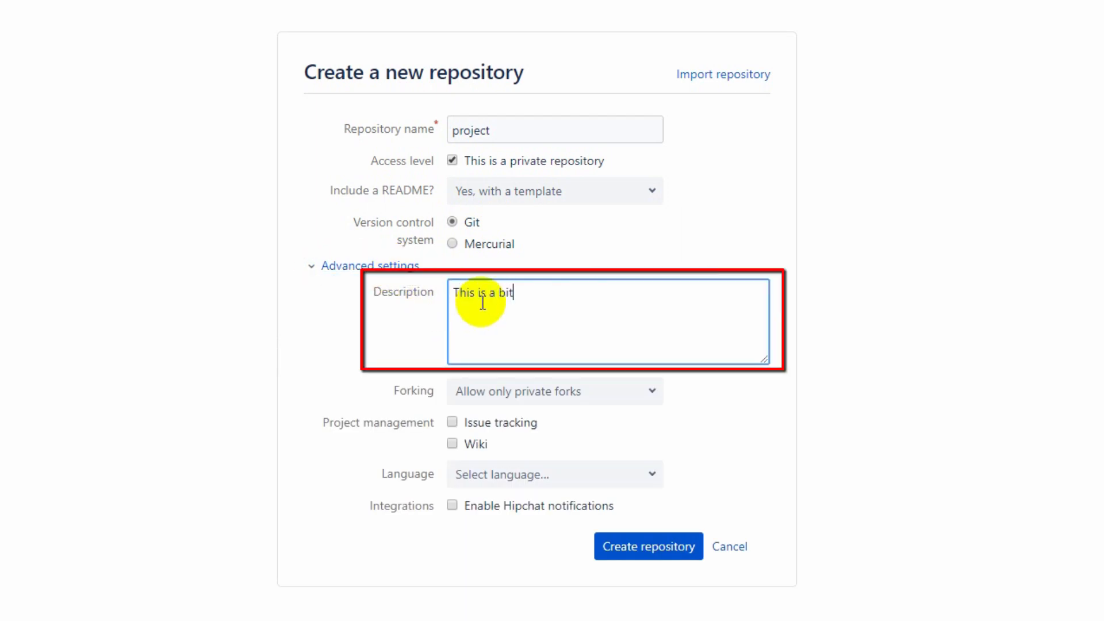
text(bucket project)
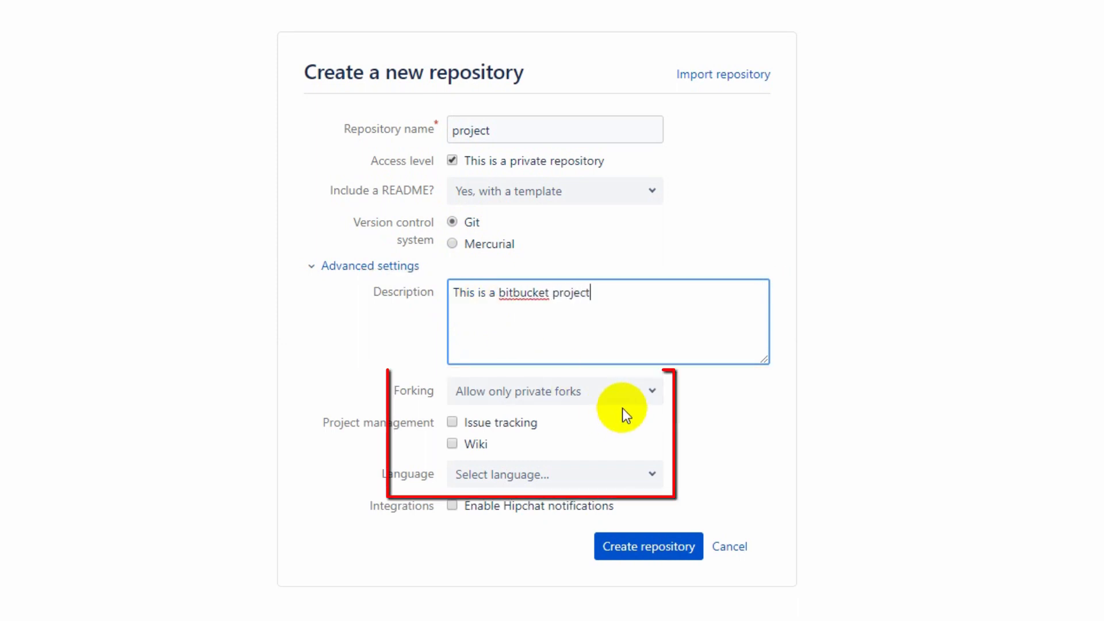
Keep forking at Allow only private forks, with HTML/CSS as the language, and create the repository
click(628, 396)
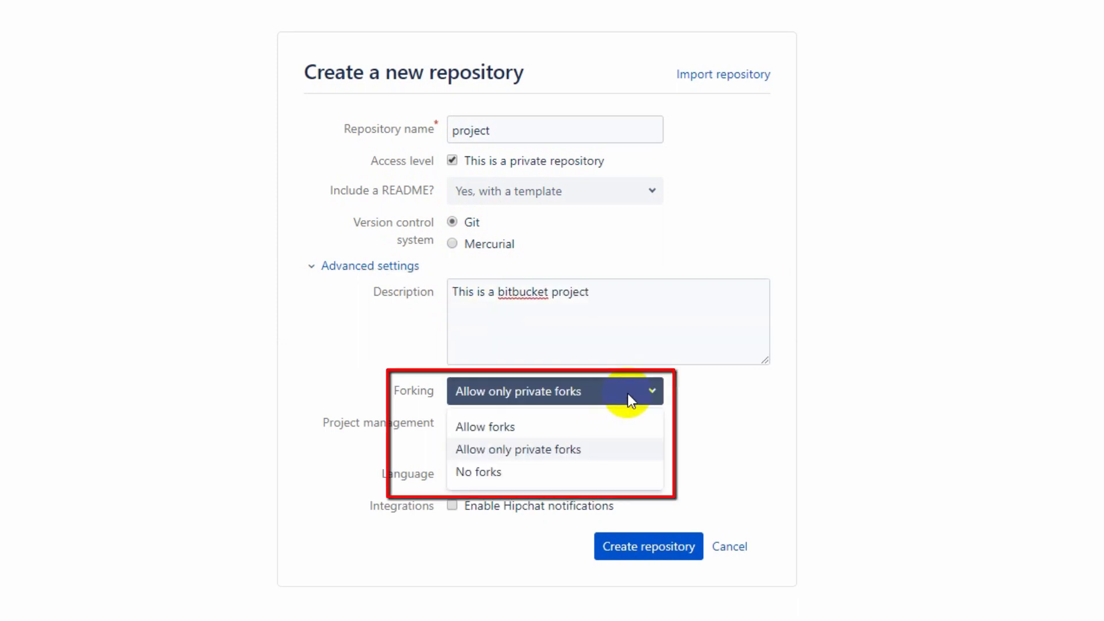
click(627, 393)
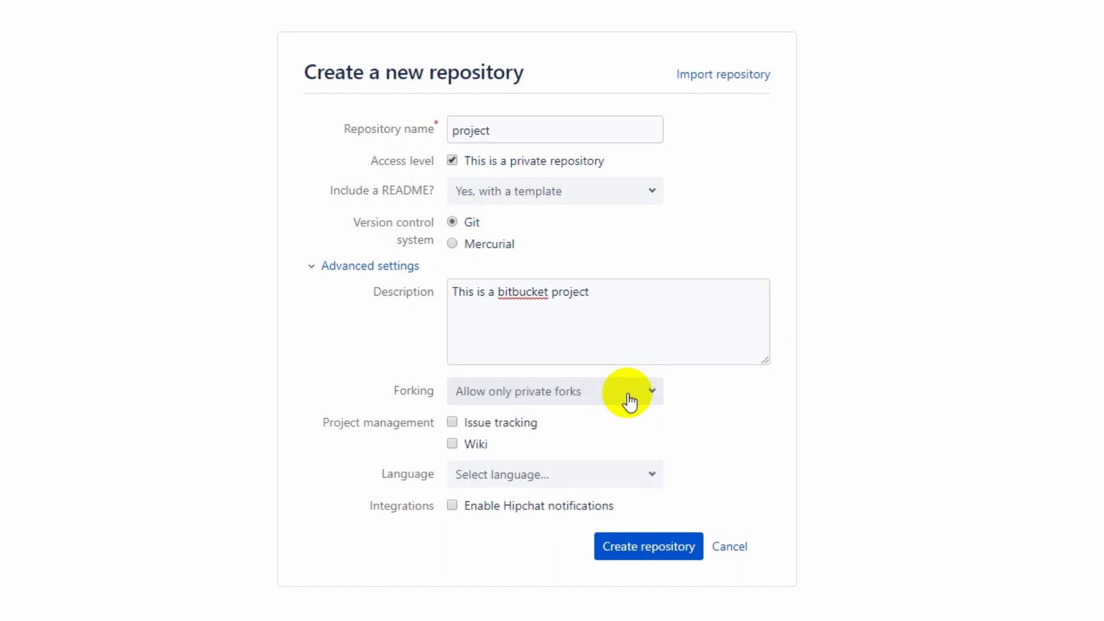
click(526, 475)
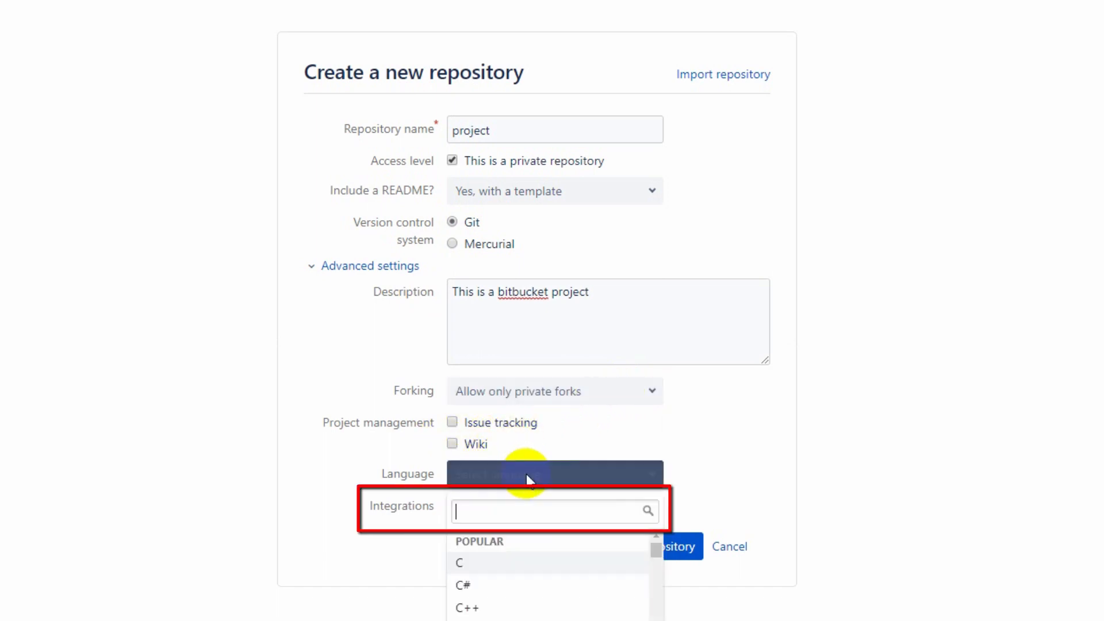
text(Html)
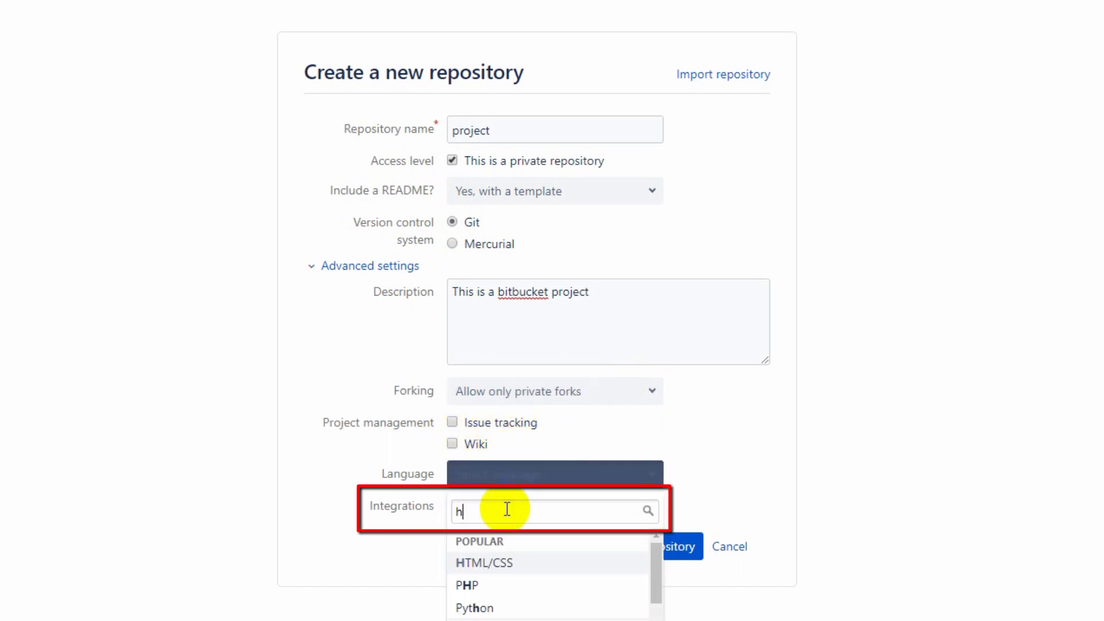
click(514, 564)
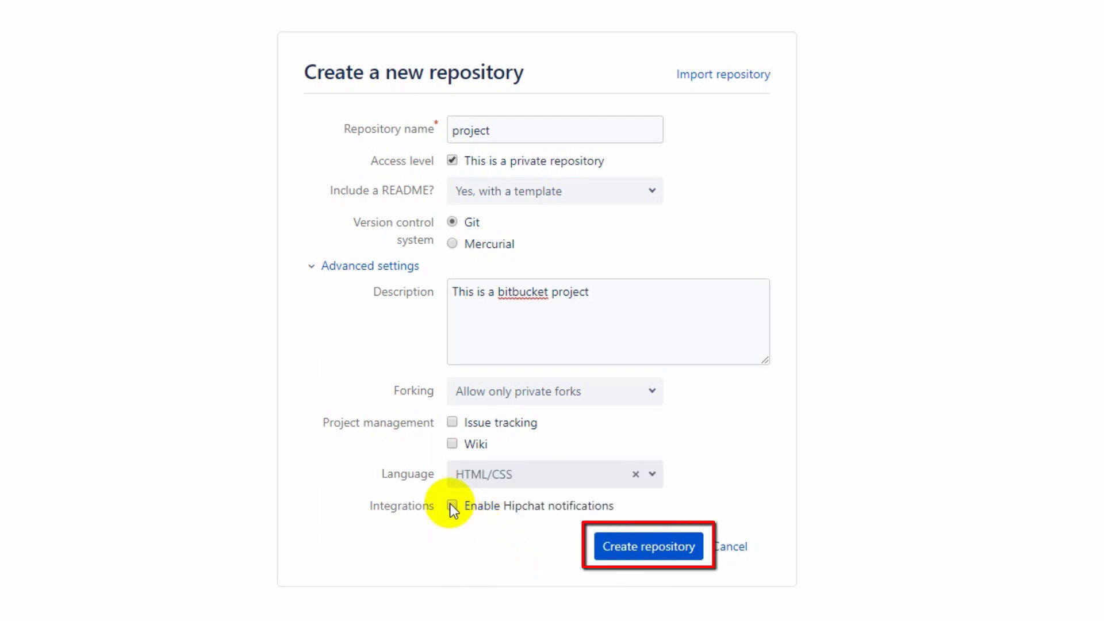
click(667, 549)
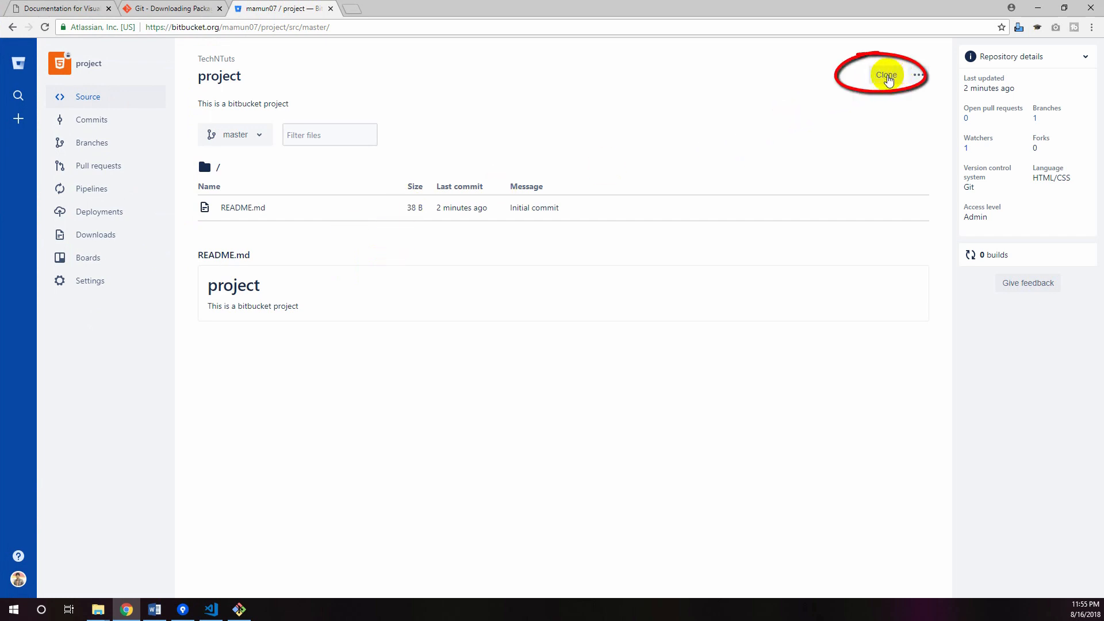
Start cloning the project repository over HTTPS in Sourcetree and switch to Sourcetree's Clone page
click(888, 80)
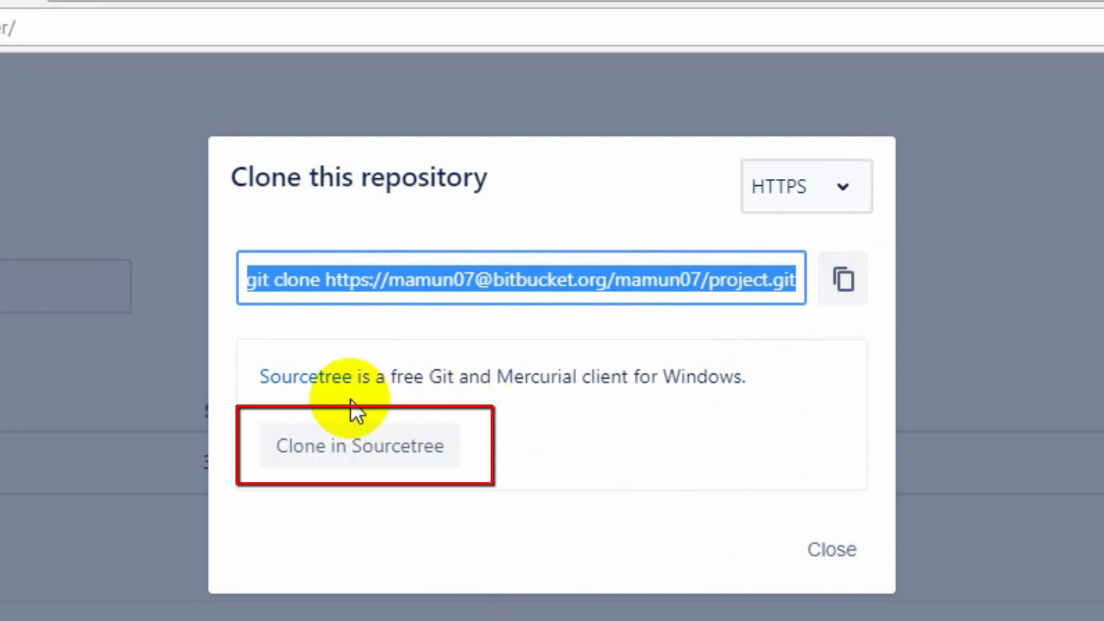
click(345, 460)
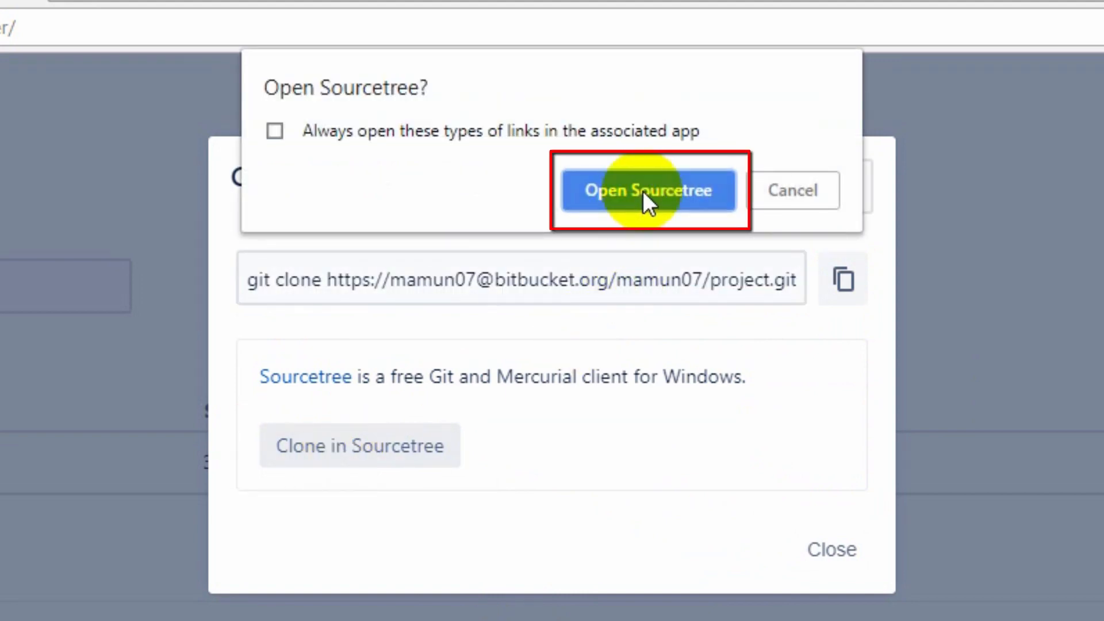
click(626, 187)
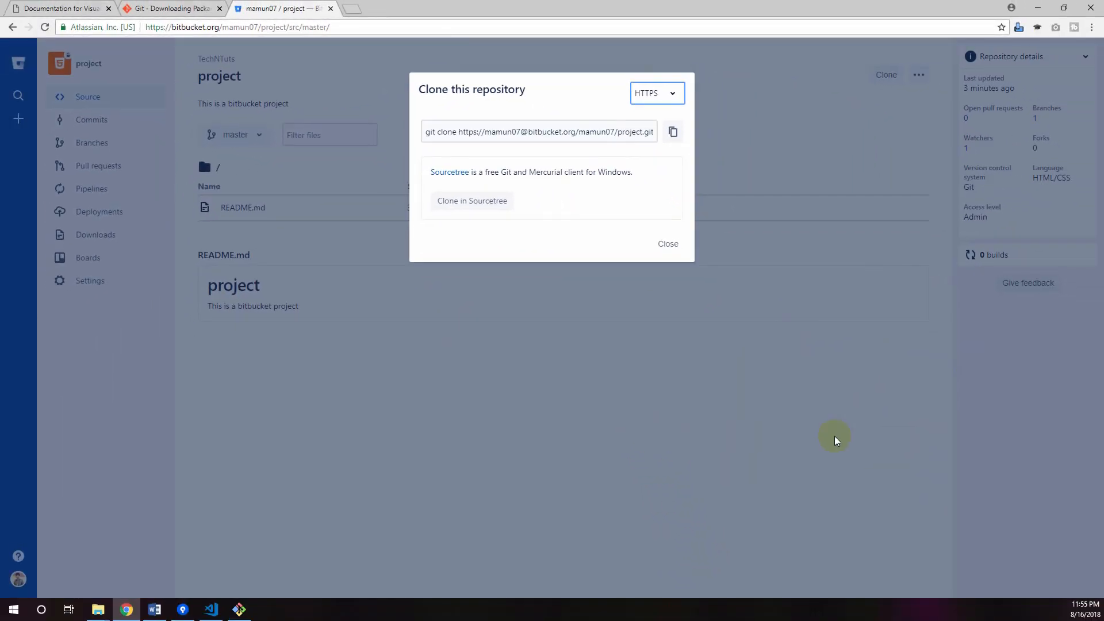
click(183, 610)
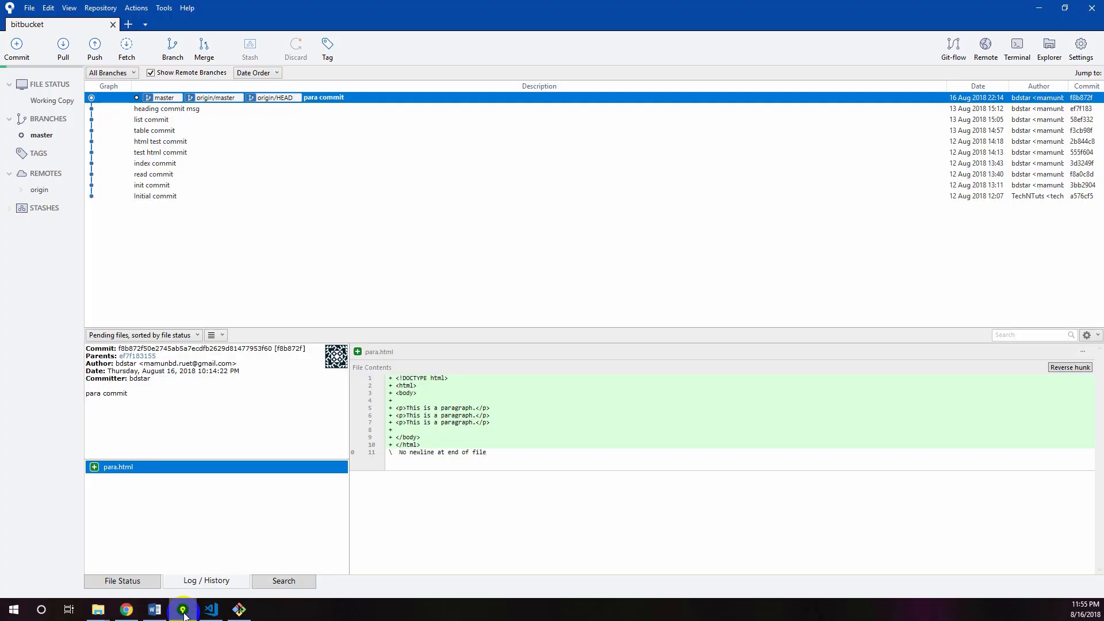
key(ctrl+n)
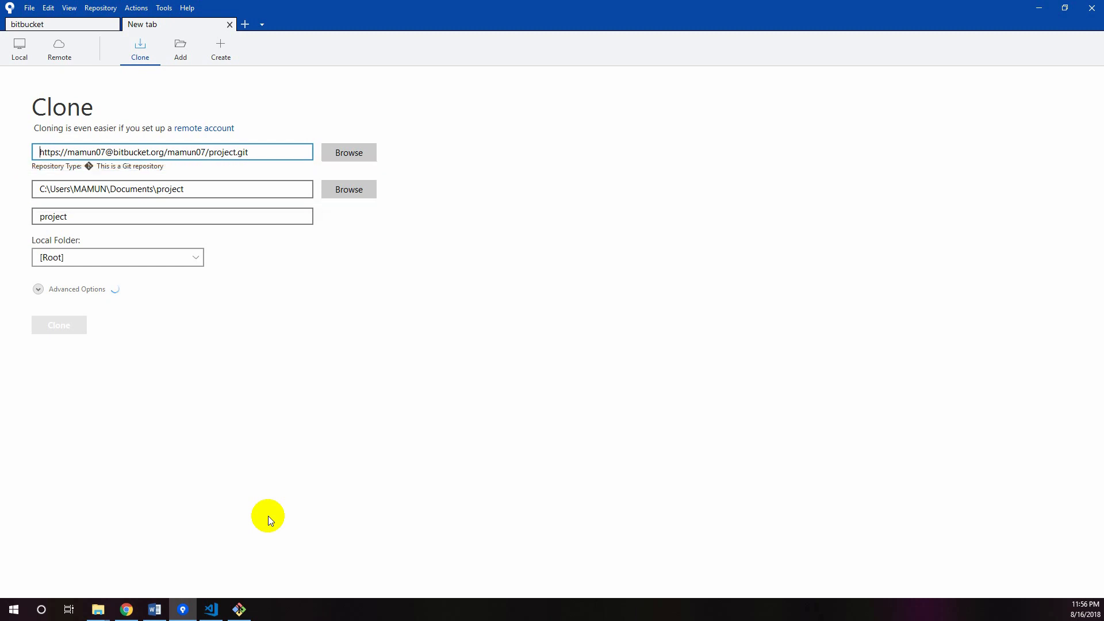
Browse for the clone destination in C:\xampp\htdocs and create a new folder there named bitbucket_project
click(356, 190)
scroll(69, 212, down, 3)
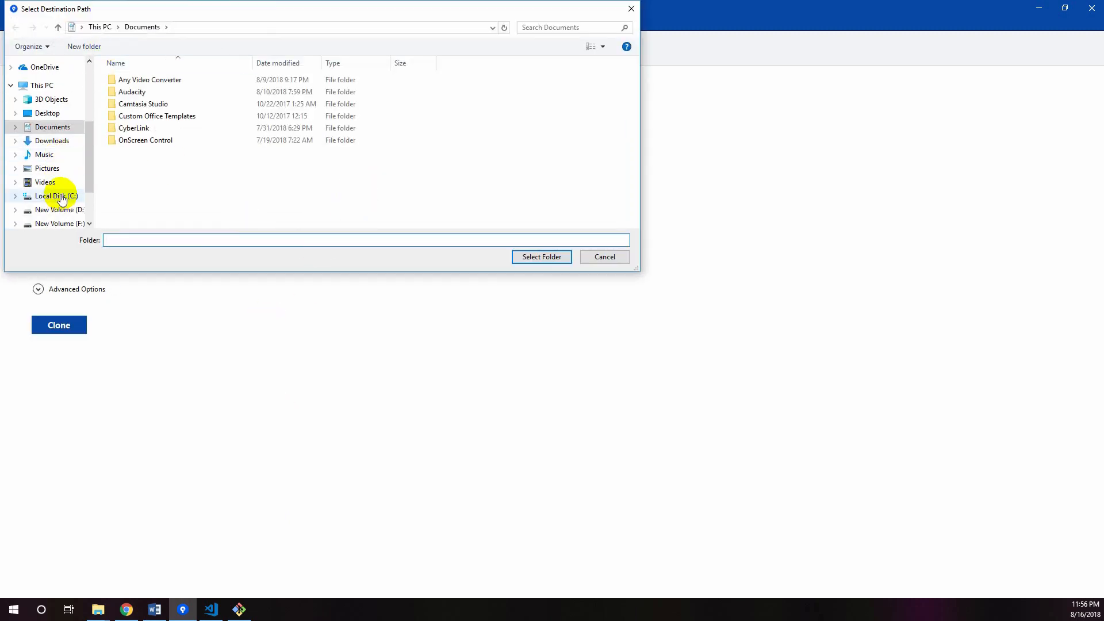
click(64, 195)
double_click(184, 211)
double_click(149, 144)
right_click(528, 174)
mouse_move(554, 320)
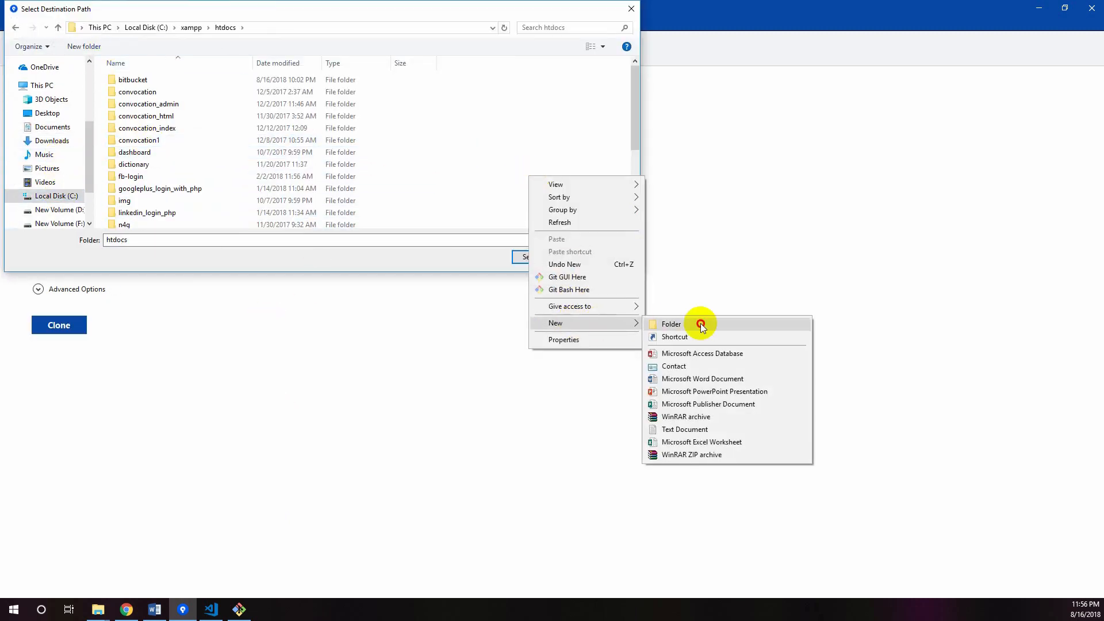
click(702, 321)
text(bitbucket_project)
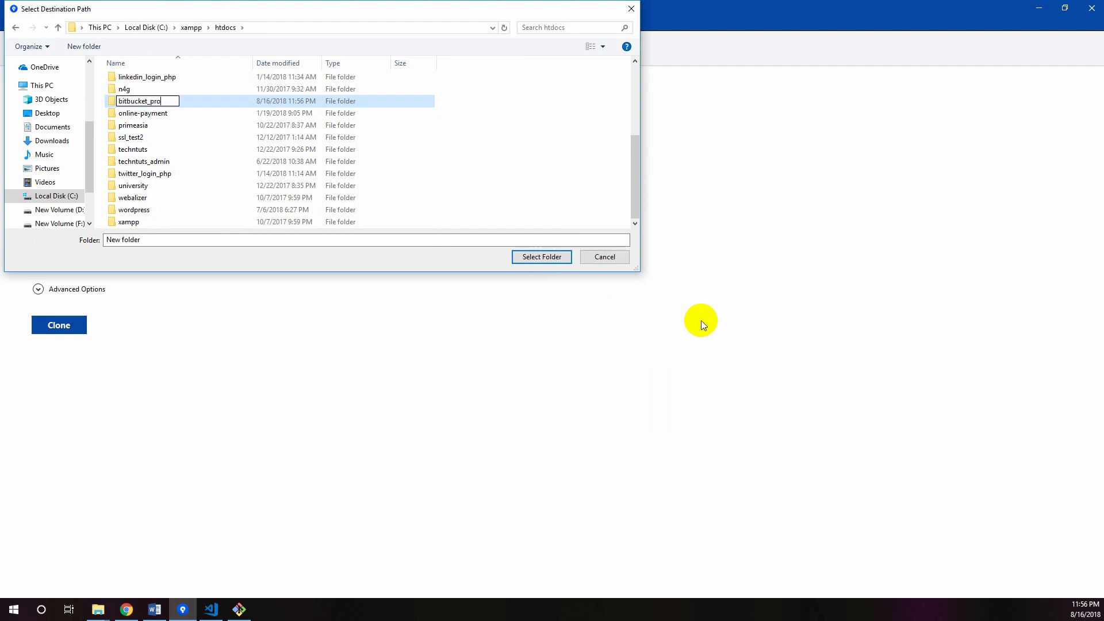
click(178, 111)
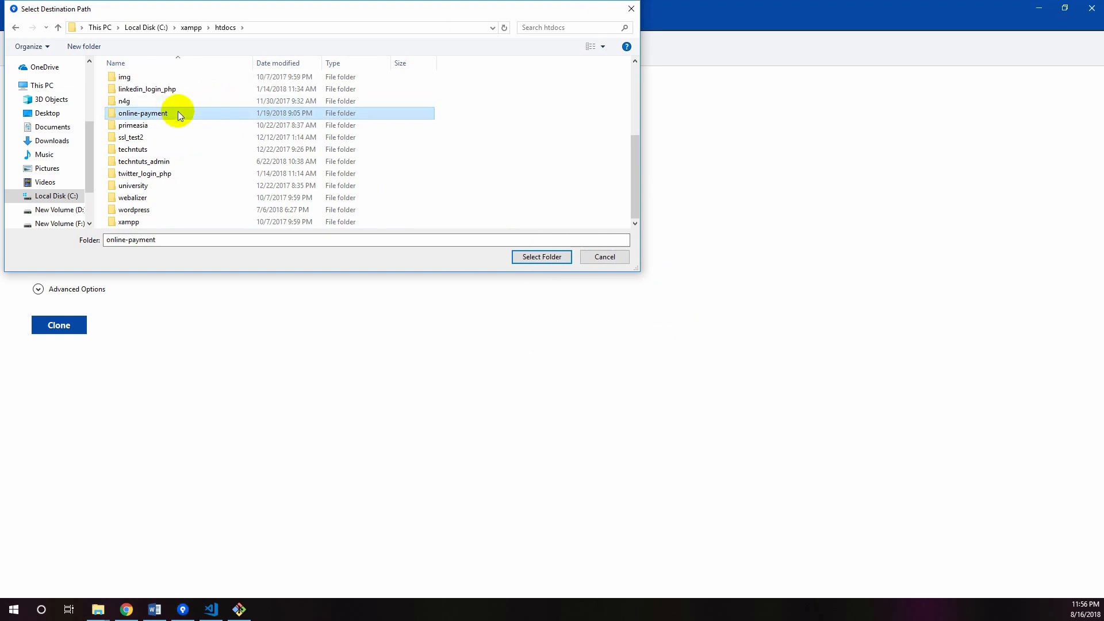
Select the bitbucket_project folder as the destination path for the clone
scroll(212, 137, up, 5)
click(173, 93)
click(538, 258)
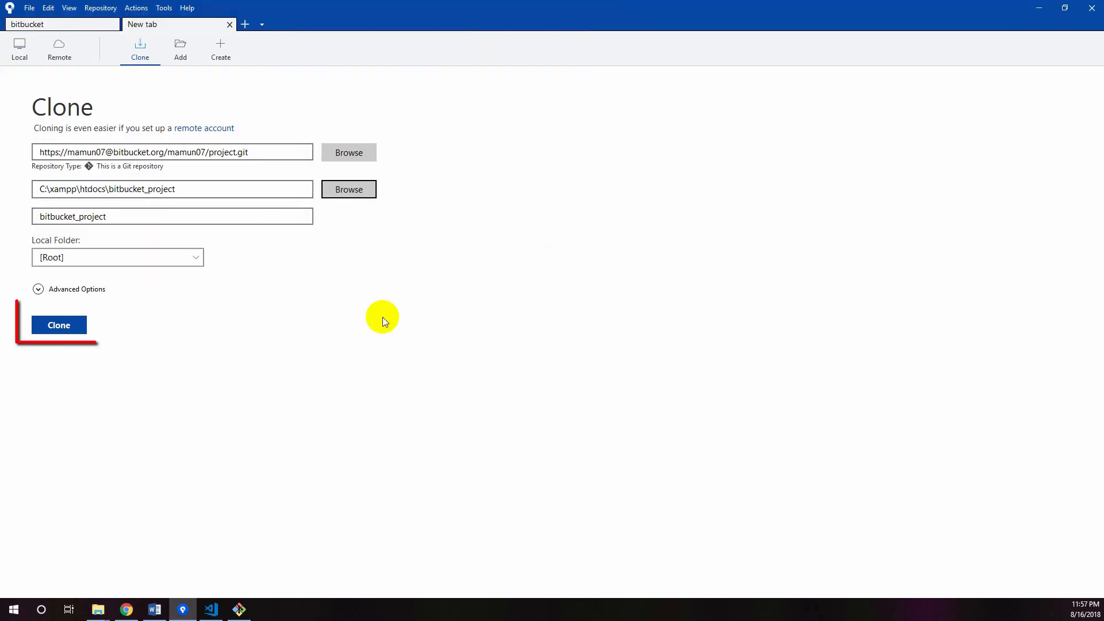
Clone the repository with the full output shown, and close the progress dialog once it completes
click(70, 326)
click(18, 74)
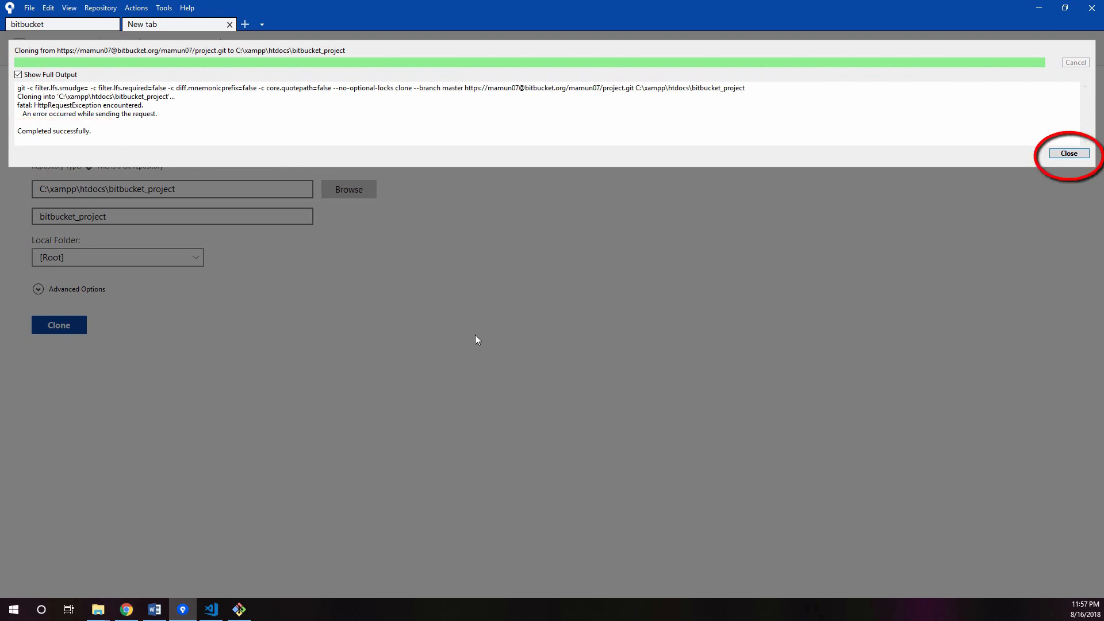
click(1069, 154)
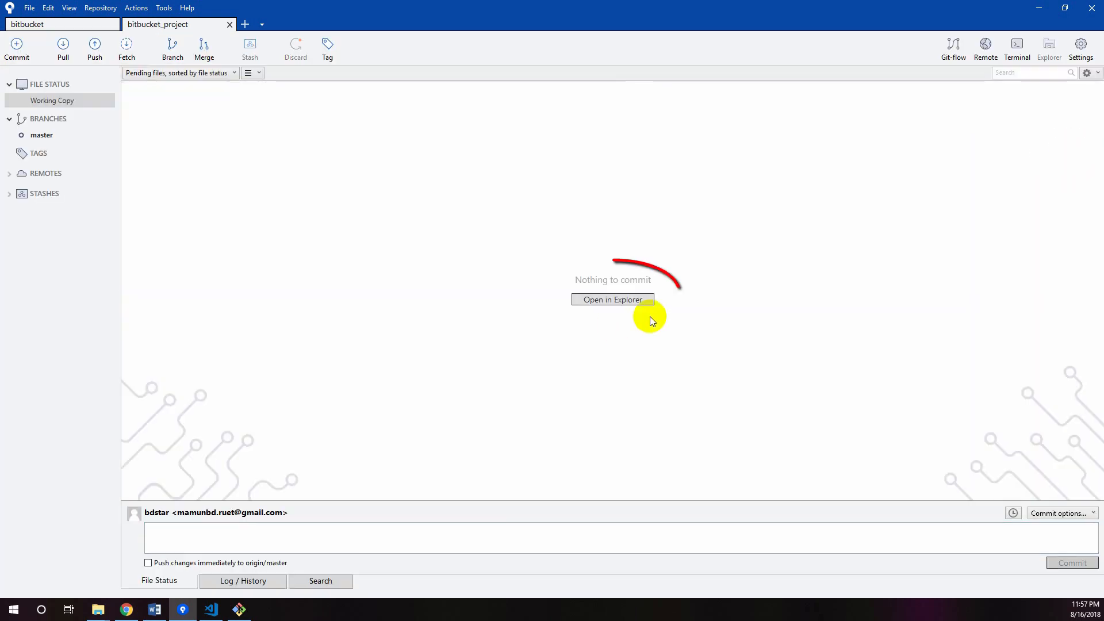
Open the cloned repository's folder in File Explorer, enlarge the window to check its files, and close it
click(638, 302)
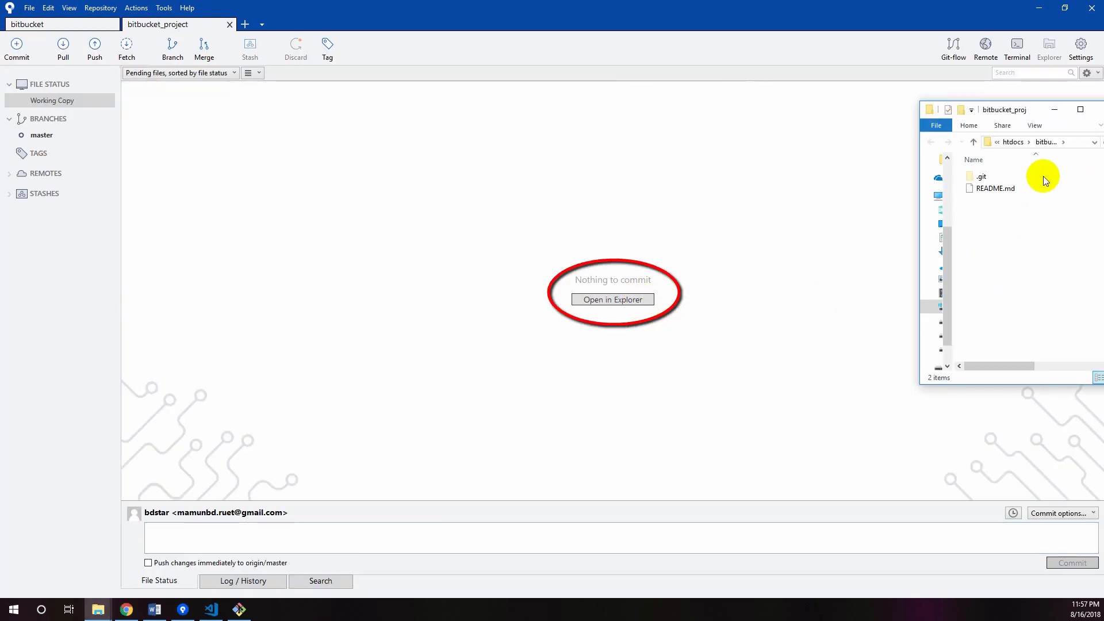
drag(1010, 105, 926, 12)
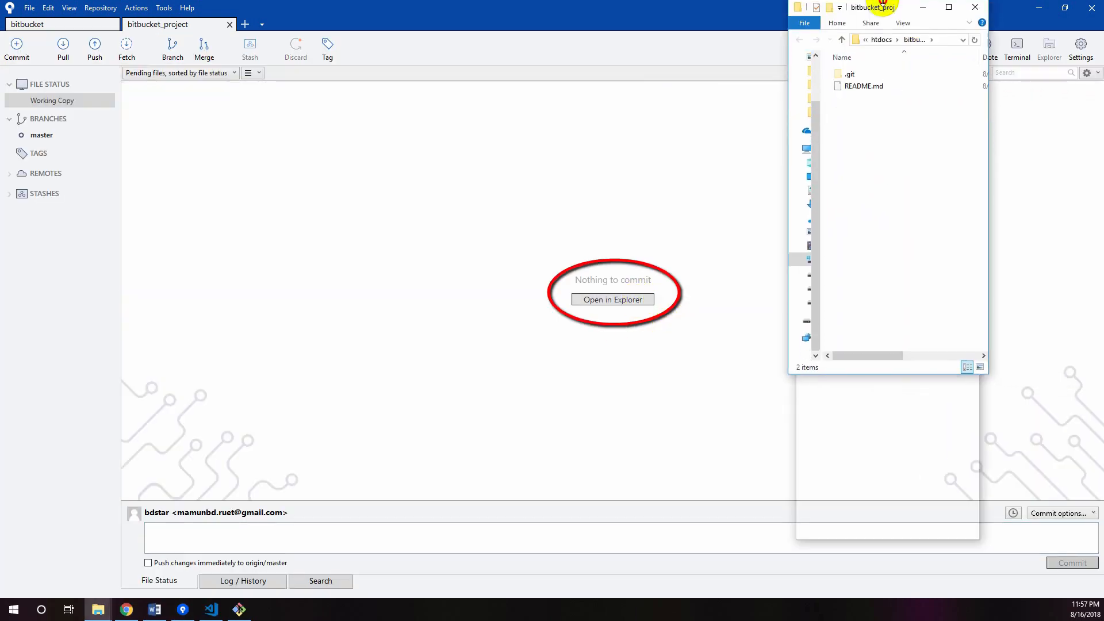
drag(988, 252, 1097, 247)
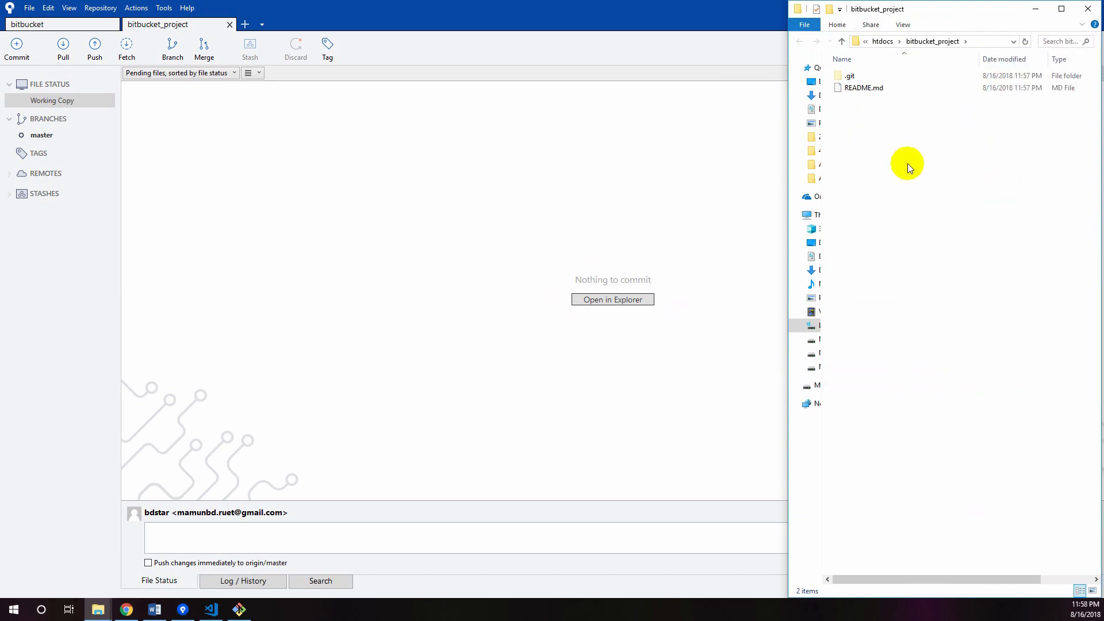
click(1088, 10)
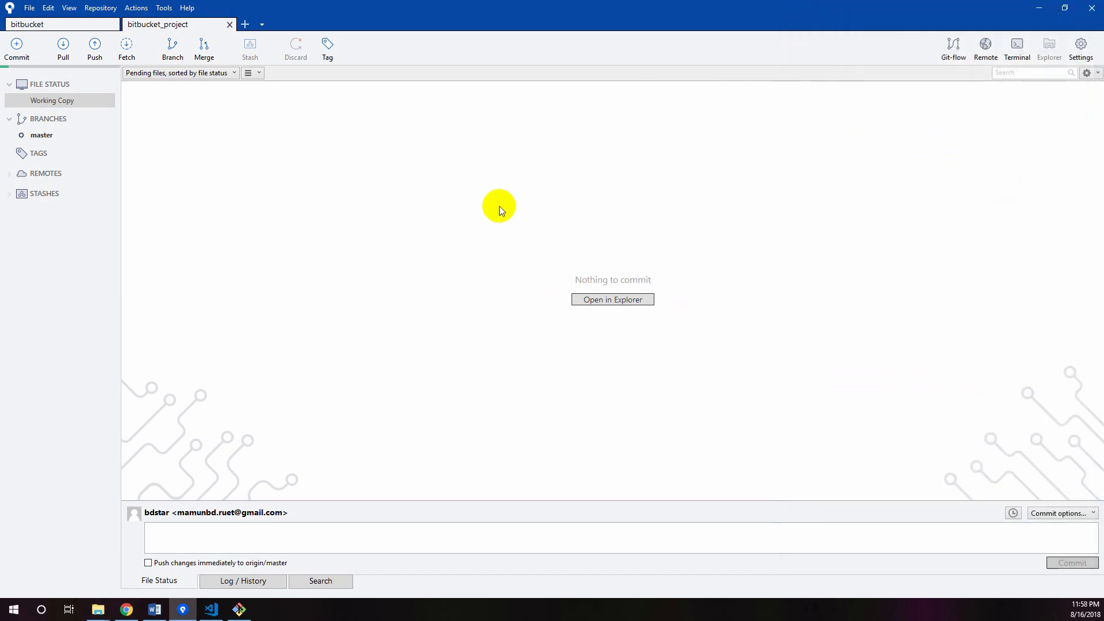
Show the commit history of the master branch and restore the Sourcetree window from its maximized size
click(45, 137)
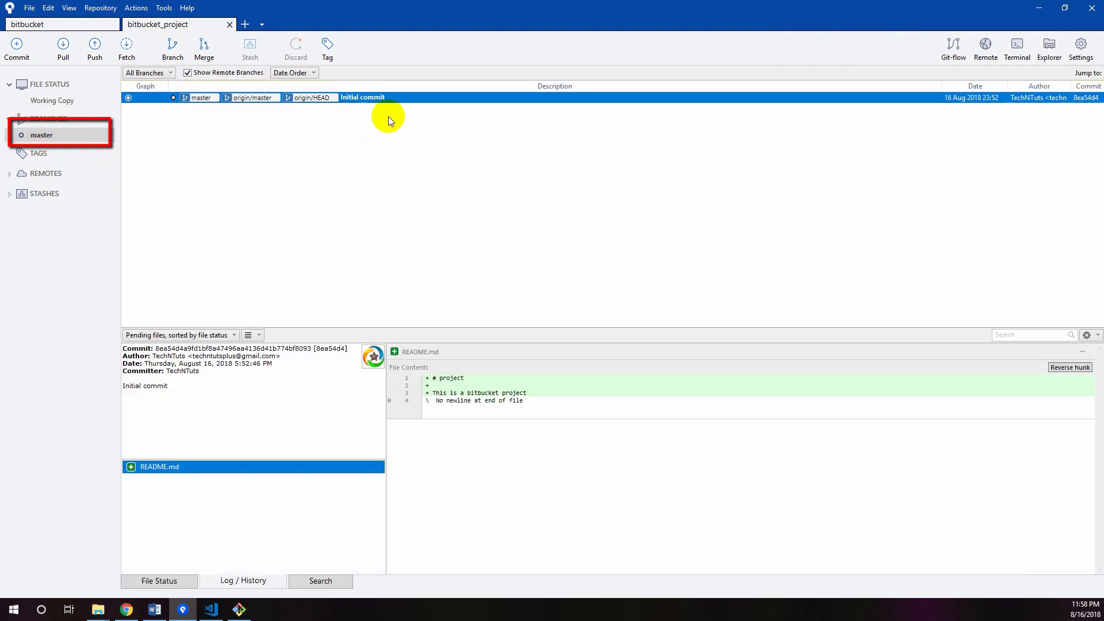
click(1065, 8)
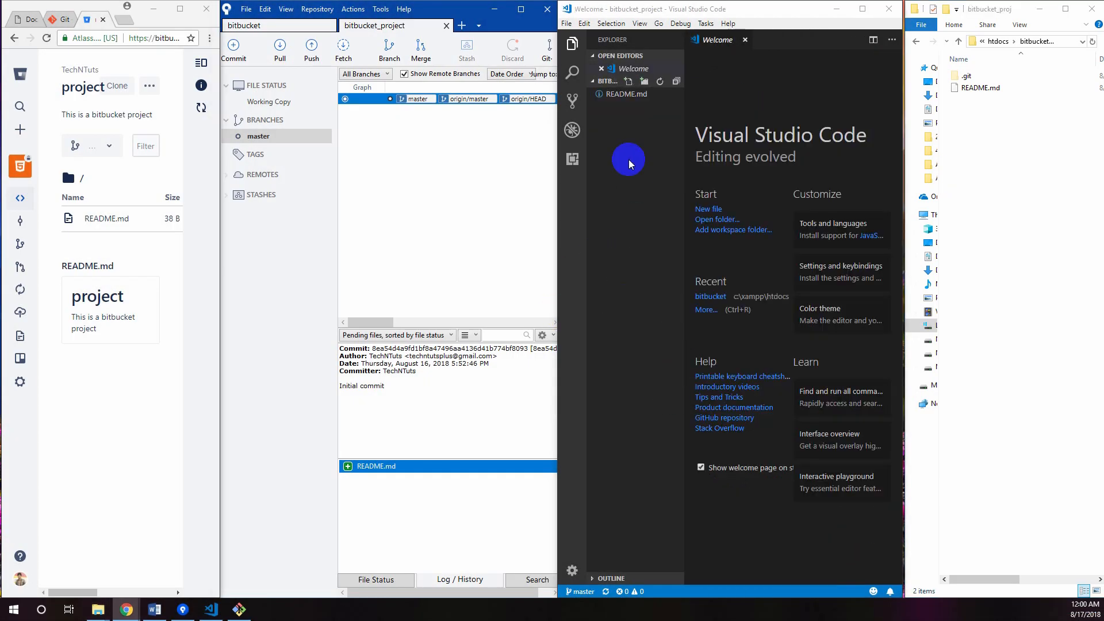
Switch to Visual Studio Code and create a new file named index.html in the bitbucket_project folder
click(629, 81)
text(ind)
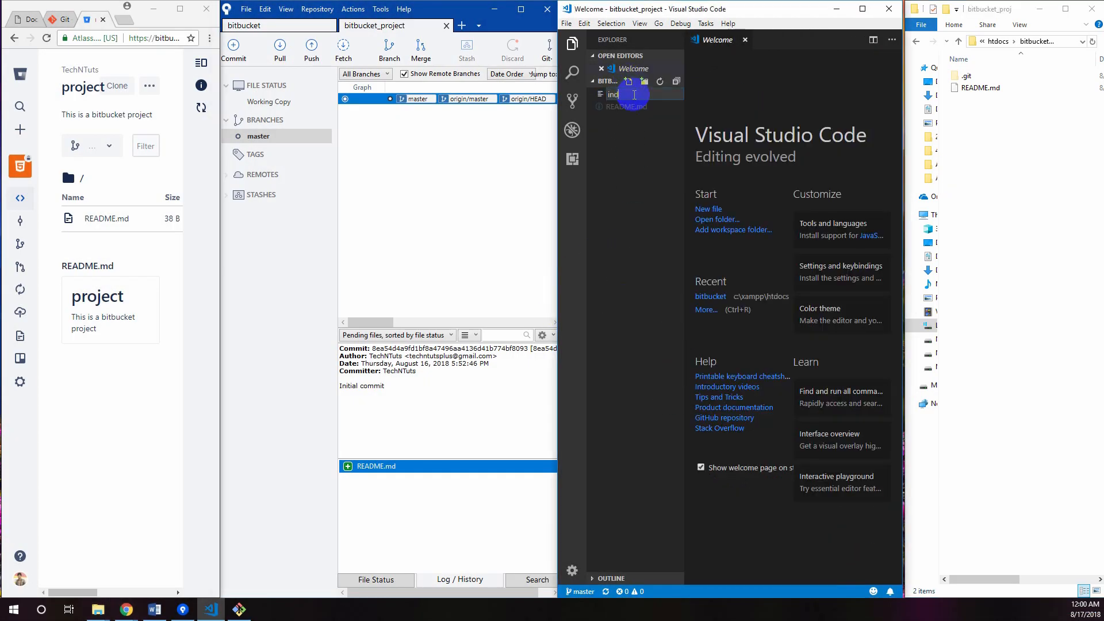
text(ex.html)
key(Return)
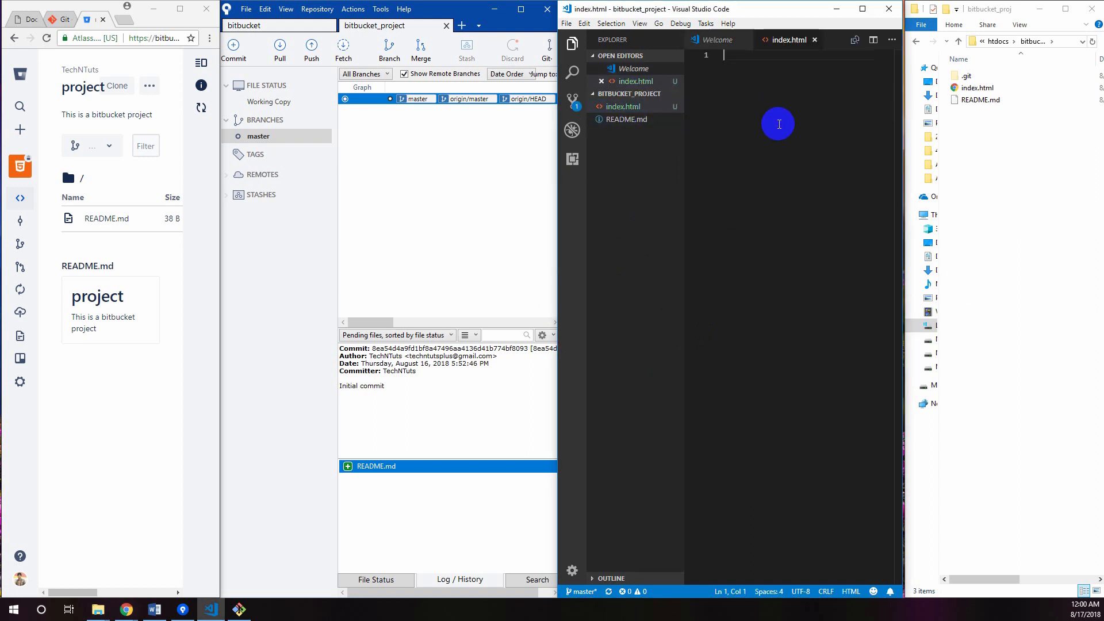
Paste the copied basic HTML page code into index.html, save it, and check the file in the project's File Explorer folder
click(776, 123)
text(<!DOCTYPE html> <html> <head> <title>Page Title</title> </head> <body>  <h1>This is a Heading</h1> <p>This is a paragraph.</p>  </body> </html>)
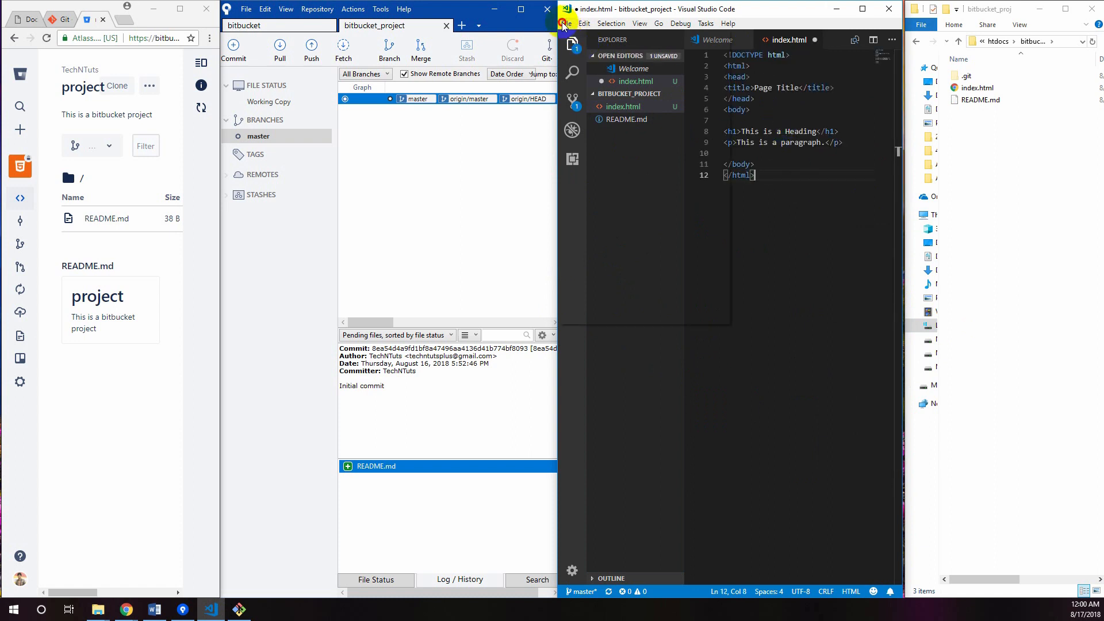
click(565, 23)
click(599, 164)
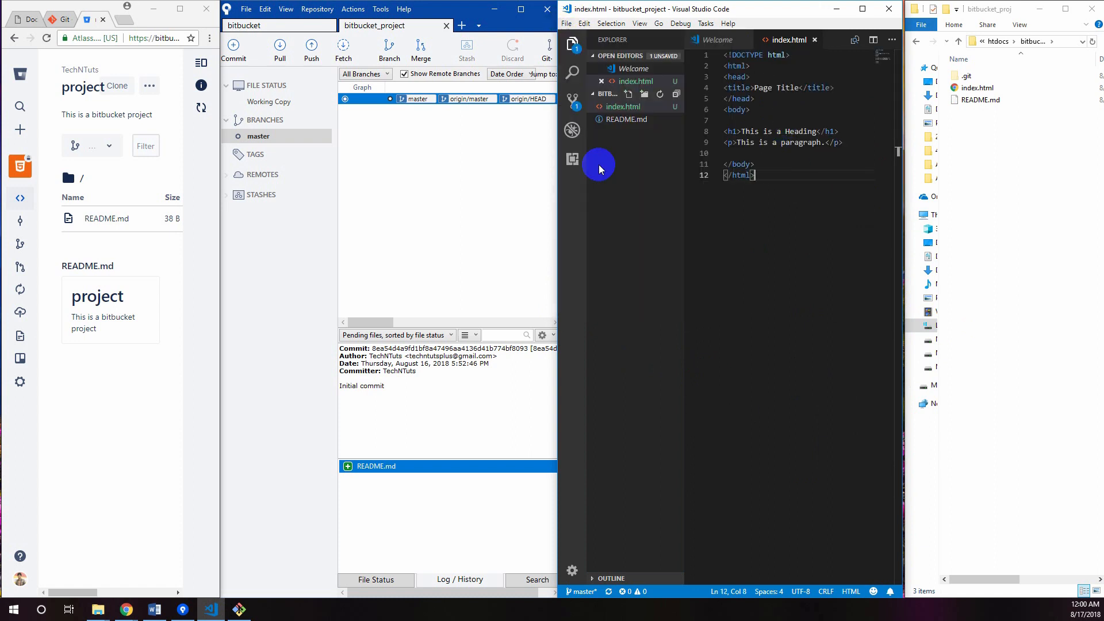
click(973, 89)
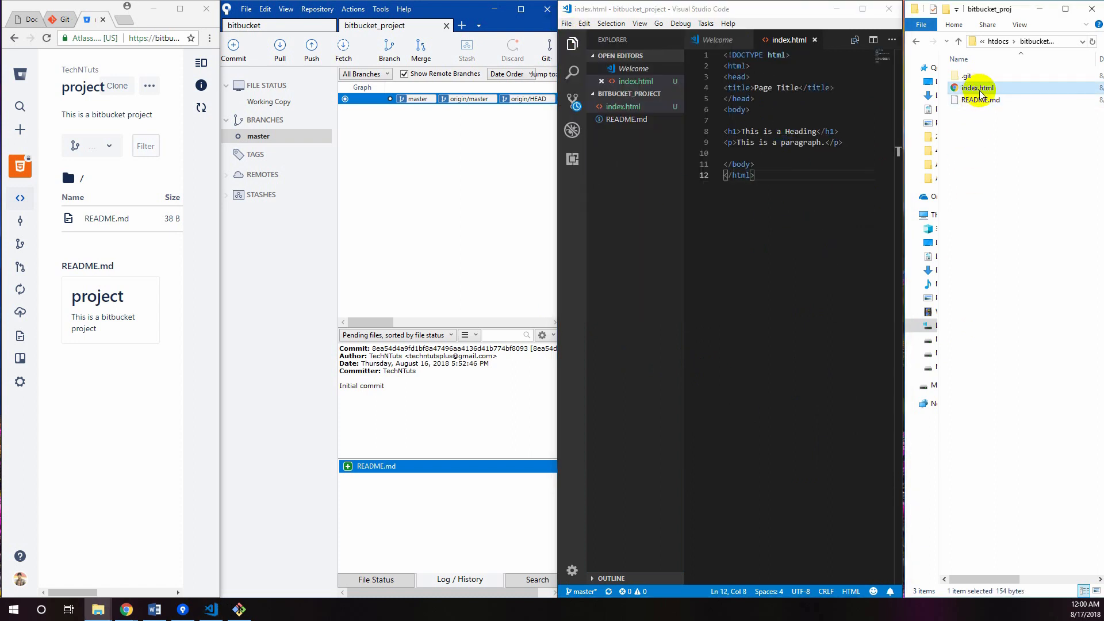
click(827, 212)
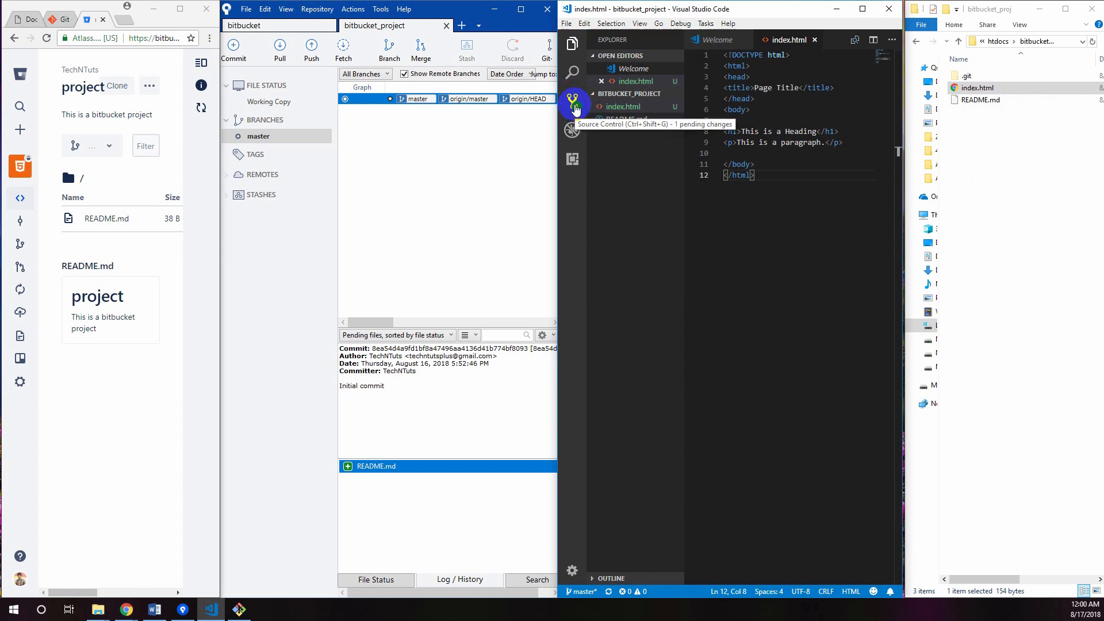
Commit the index.html change from Visual Studio Code's source control with the message "index init commit"
click(575, 108)
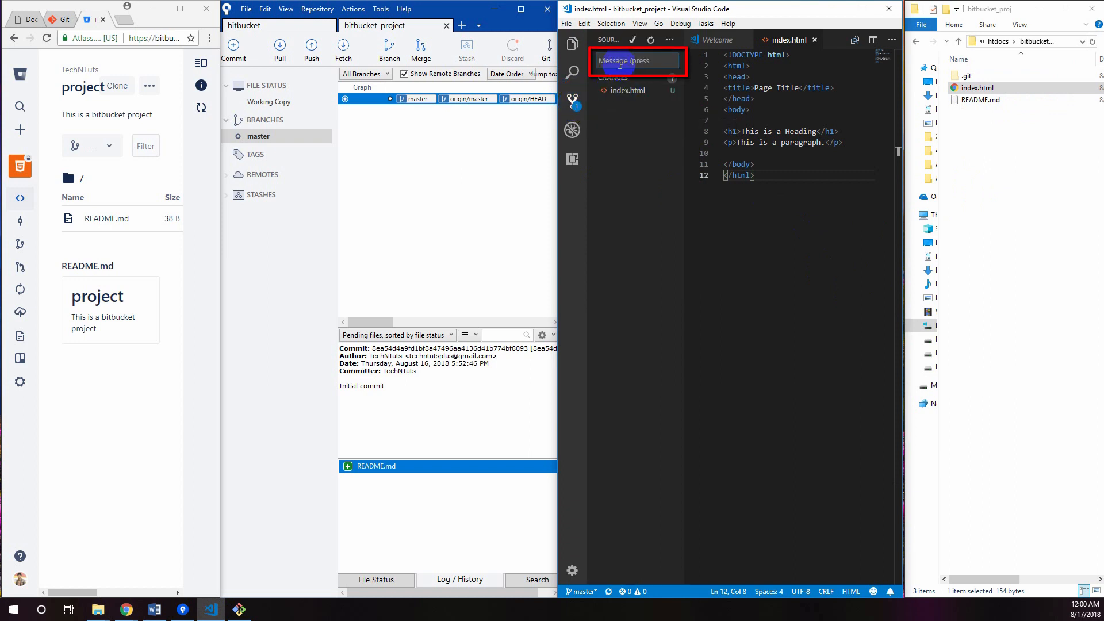
text(index init commit)
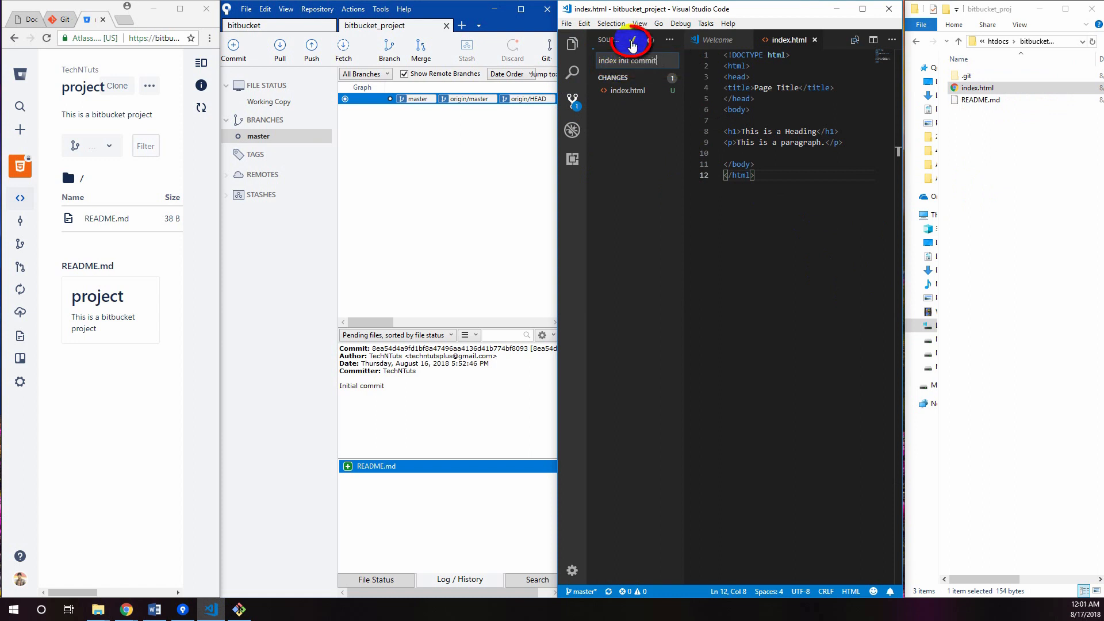
click(632, 40)
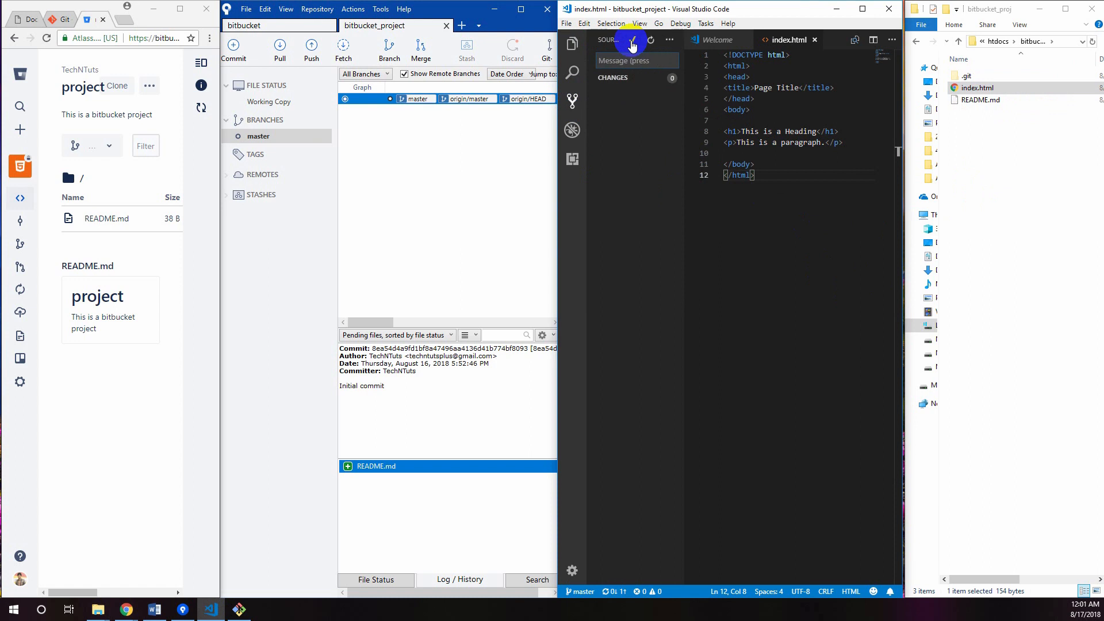
Switch to Sourcetree and push the local master branch to origin's master, showing the full output, and close the progress dialog
click(271, 137)
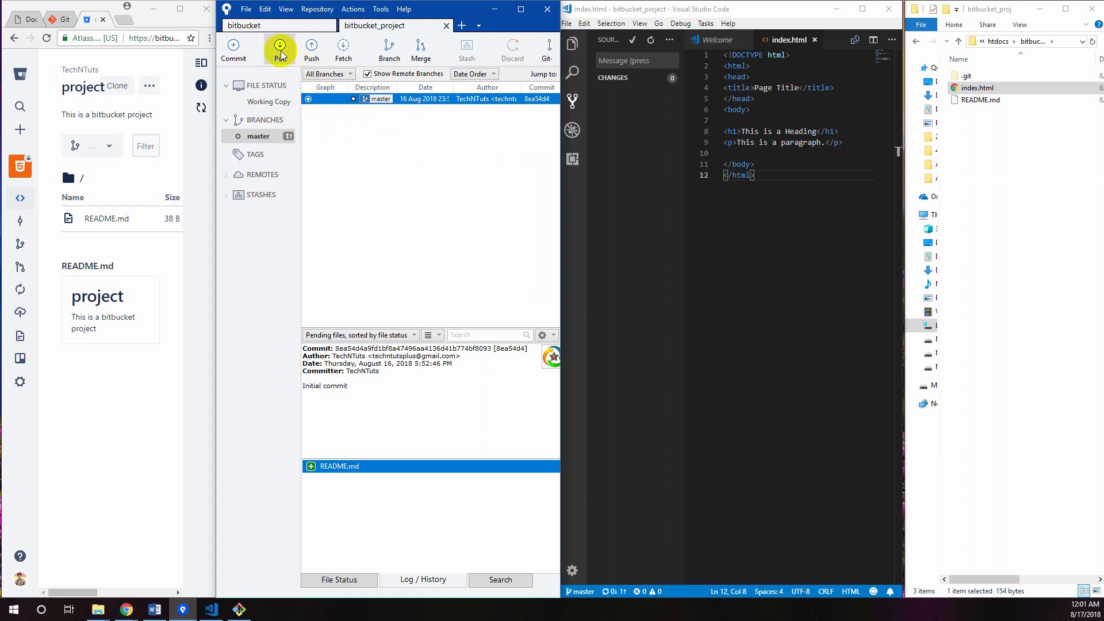
click(313, 53)
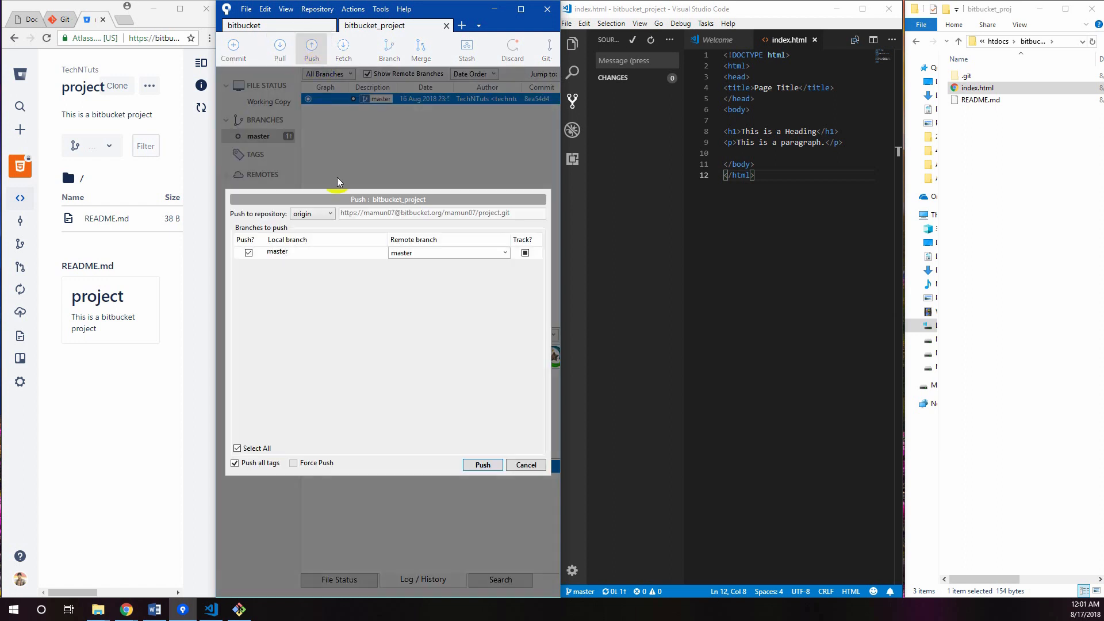
click(483, 464)
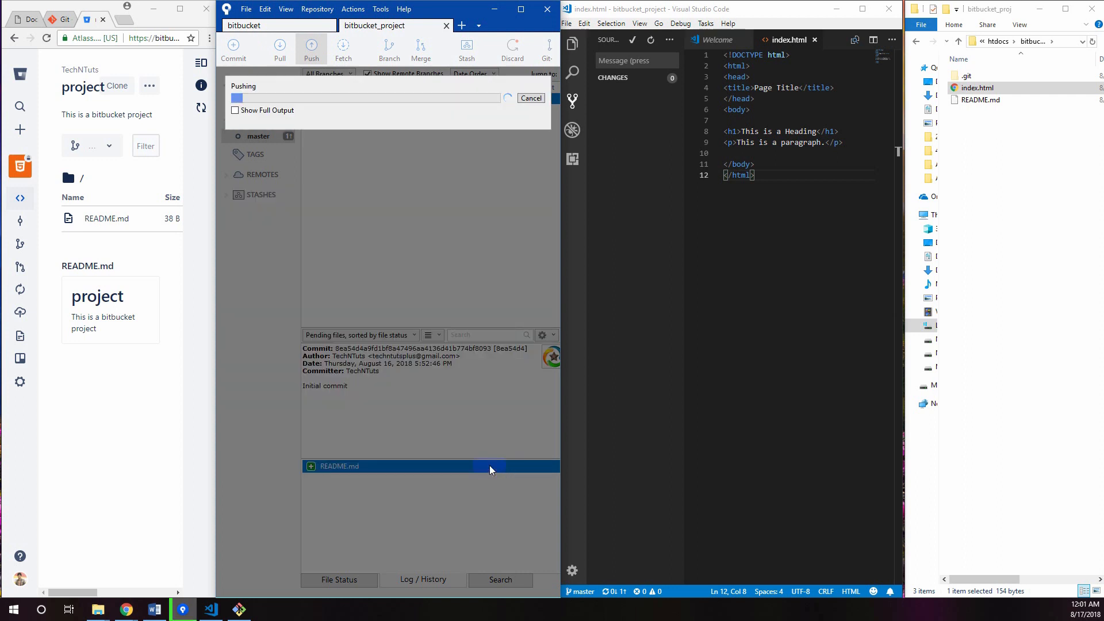
click(234, 109)
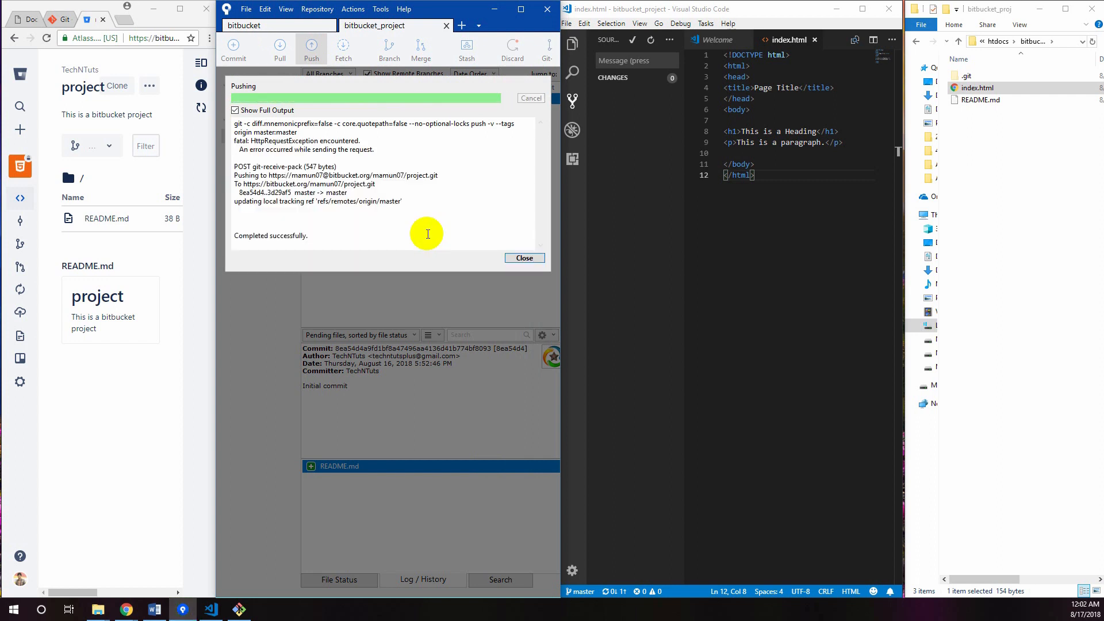
click(524, 257)
Refresh the project's Bitbucket page in the browser, open index.html, and compare its code with the local file in Visual Studio Code
click(136, 378)
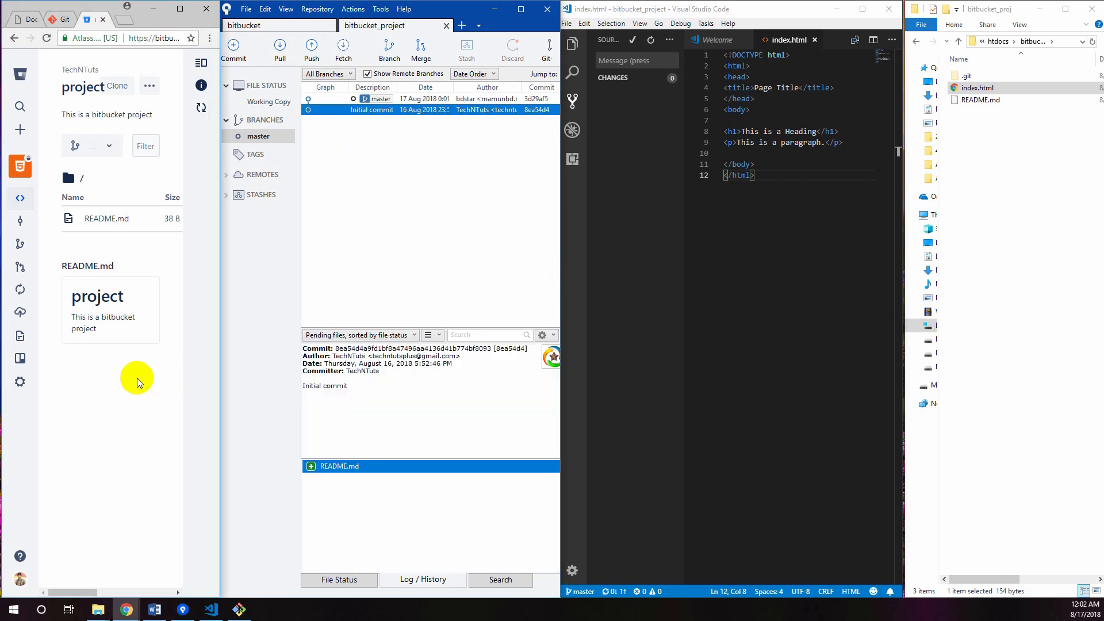
key(F5)
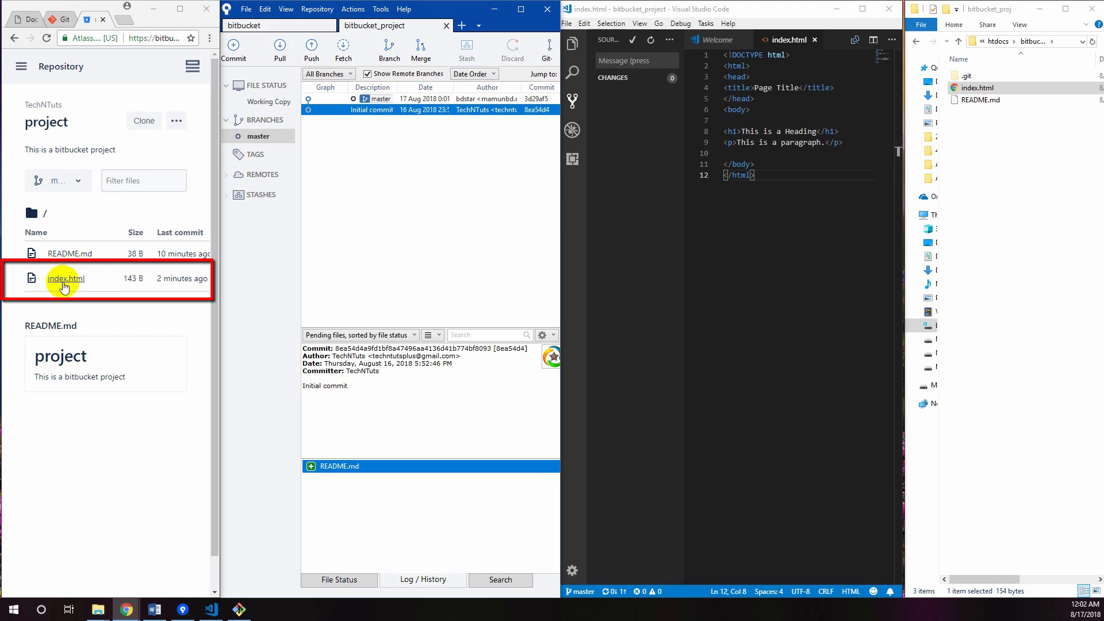
click(74, 280)
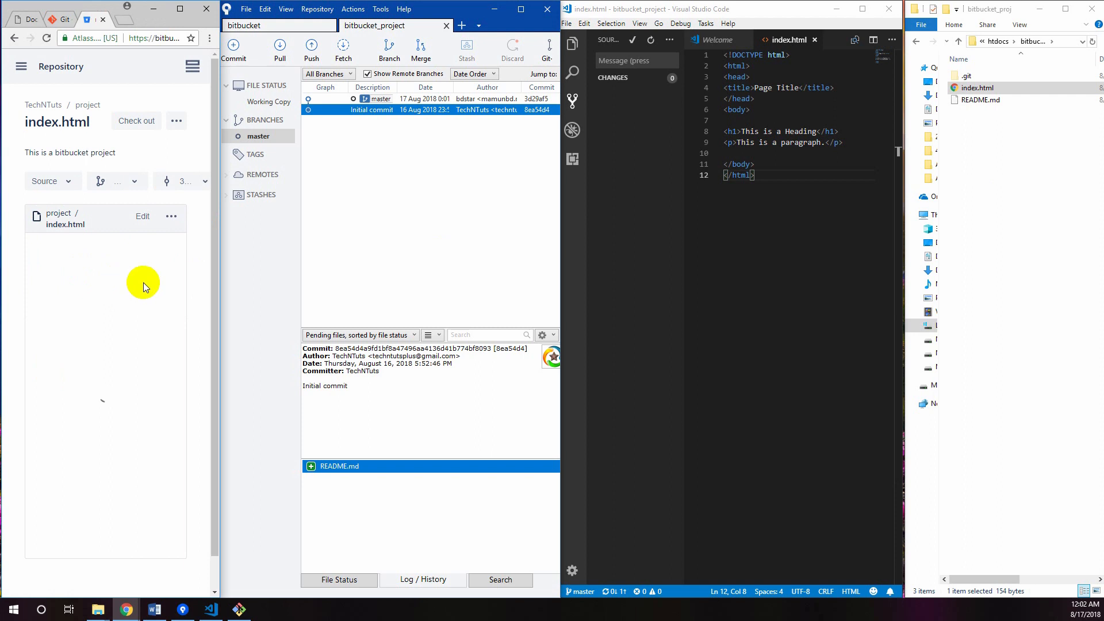
drag(97, 355, 49, 238)
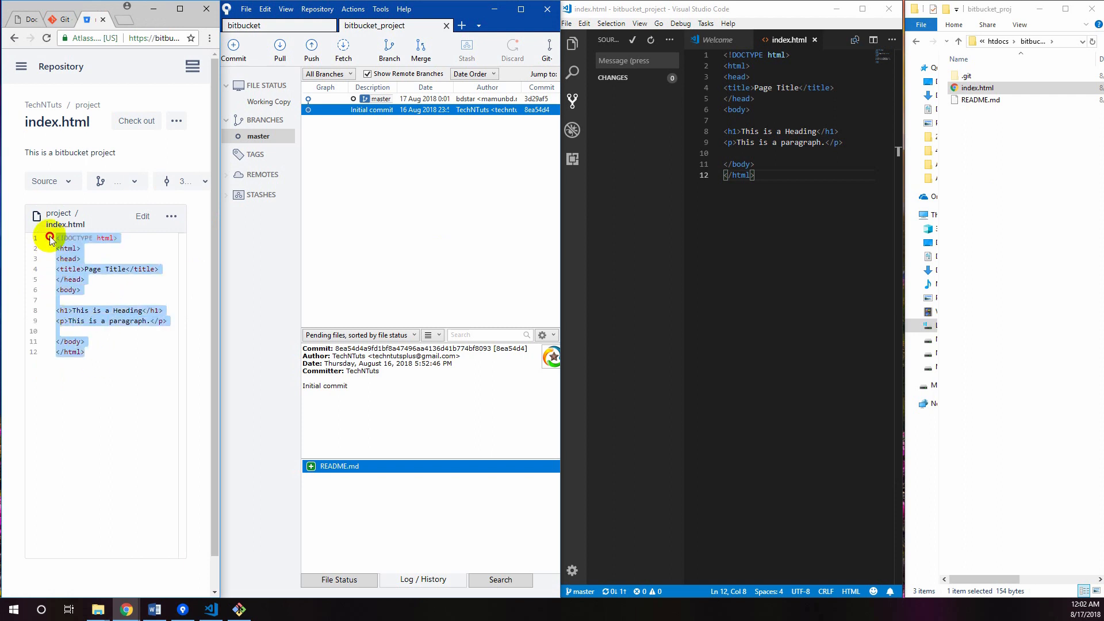
click(769, 185)
drag(770, 186, 702, 57)
click(769, 212)
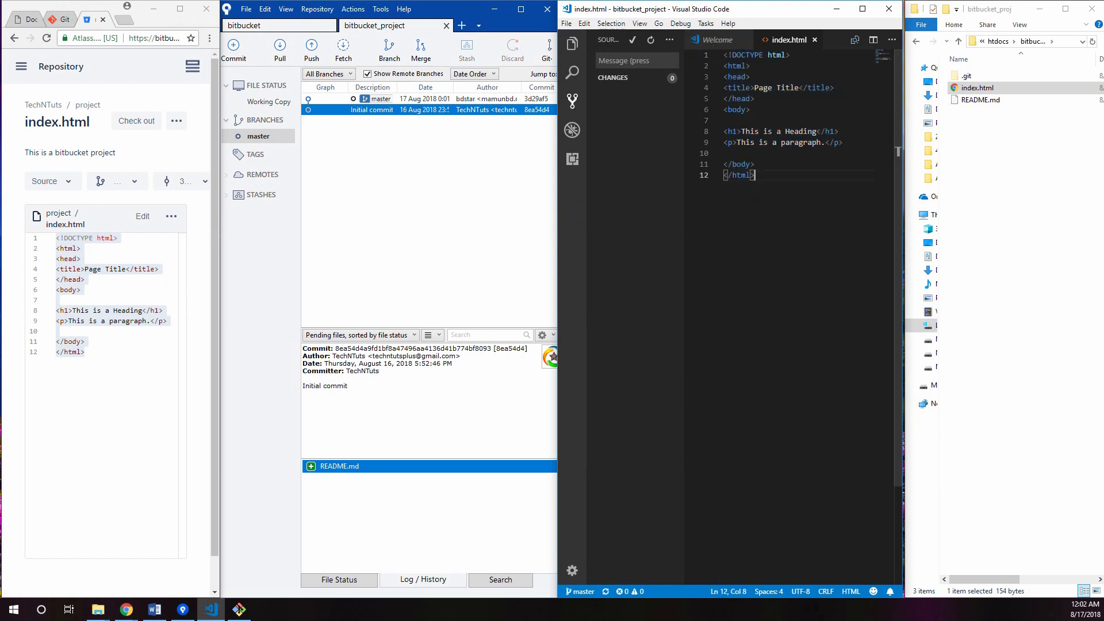
Return to Visual Studio Code and show the project's files in the Explorer view
key(alt+Tab)
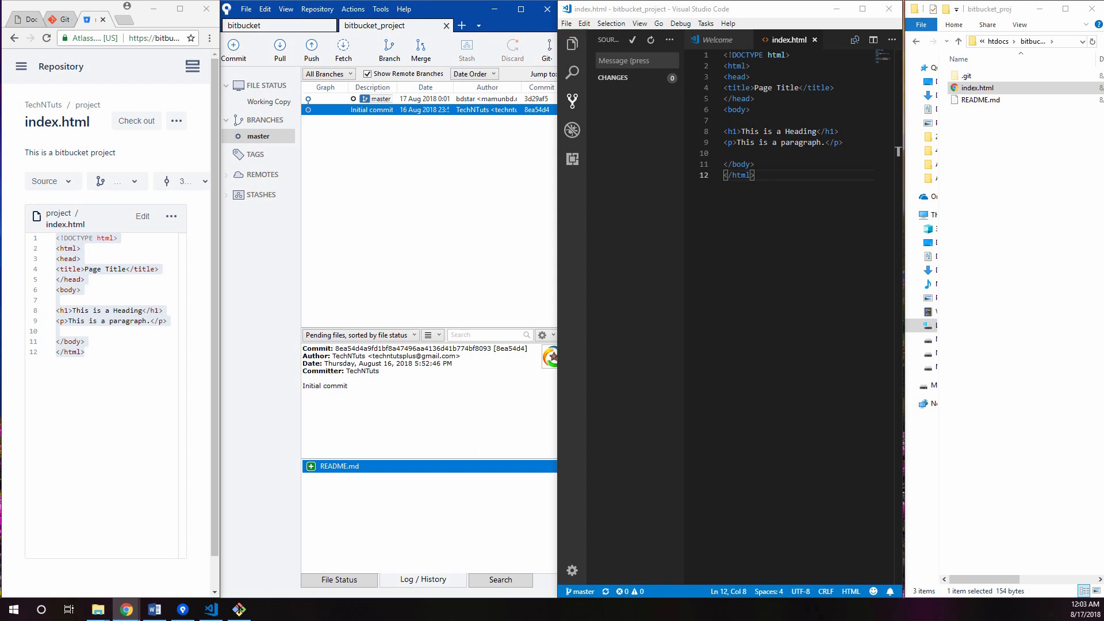
click(806, 284)
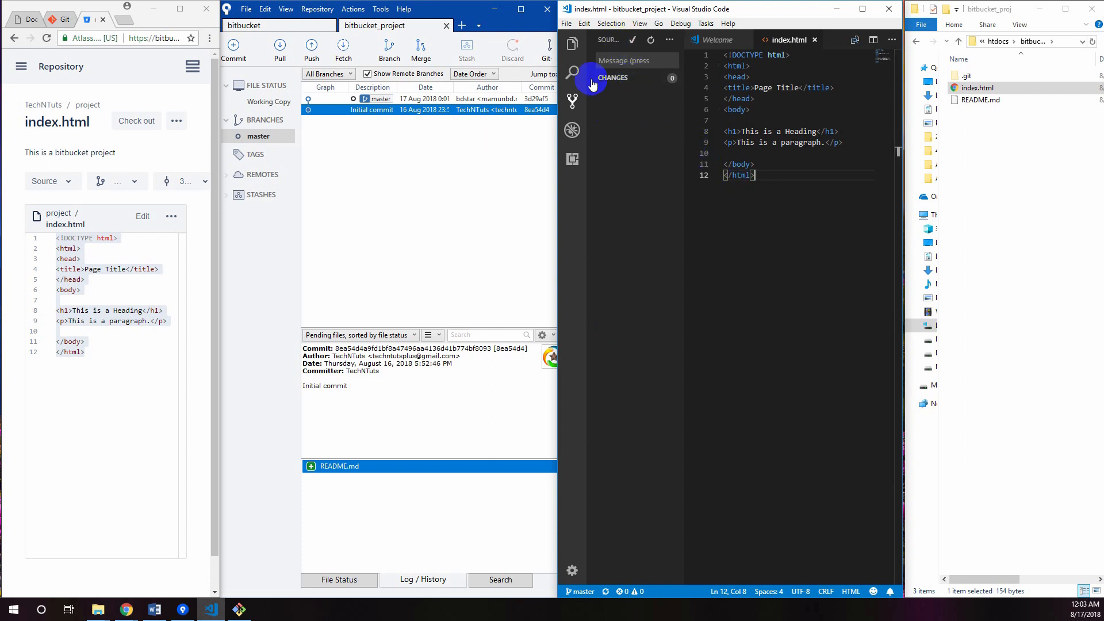
click(572, 45)
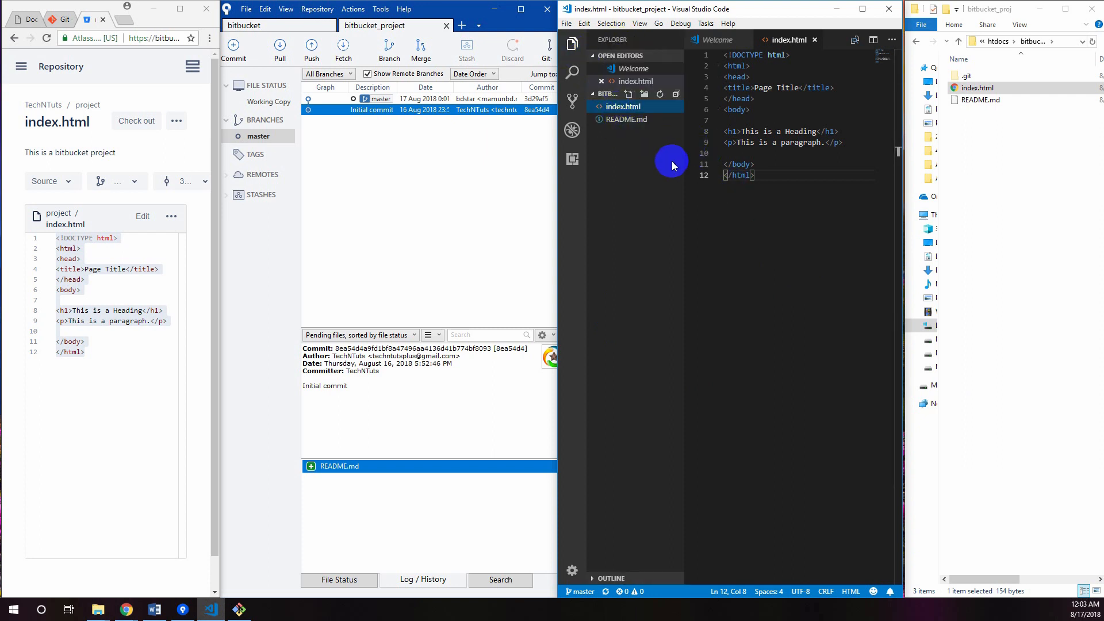